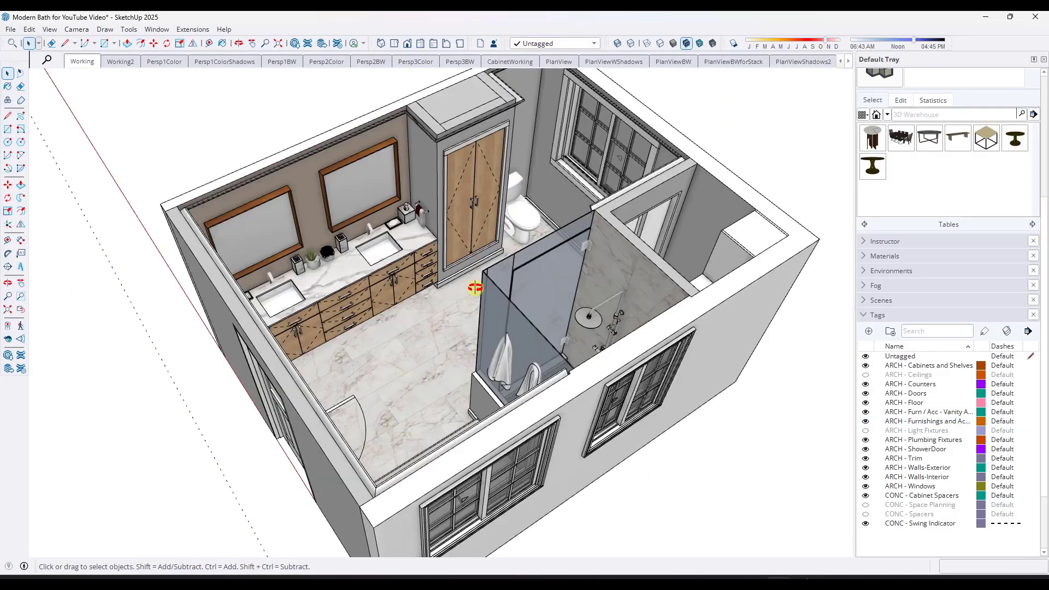
# - Step through Persp1ColorShadows, Persp1BW, Persp2Color, Working, CabinetWorking and the plan scenes, ending on PlanViewBW
pyautogui.moveTo(474, 288); pyautogui.dragTo(512, 208, button='middle')
pyautogui.click(241, 65)
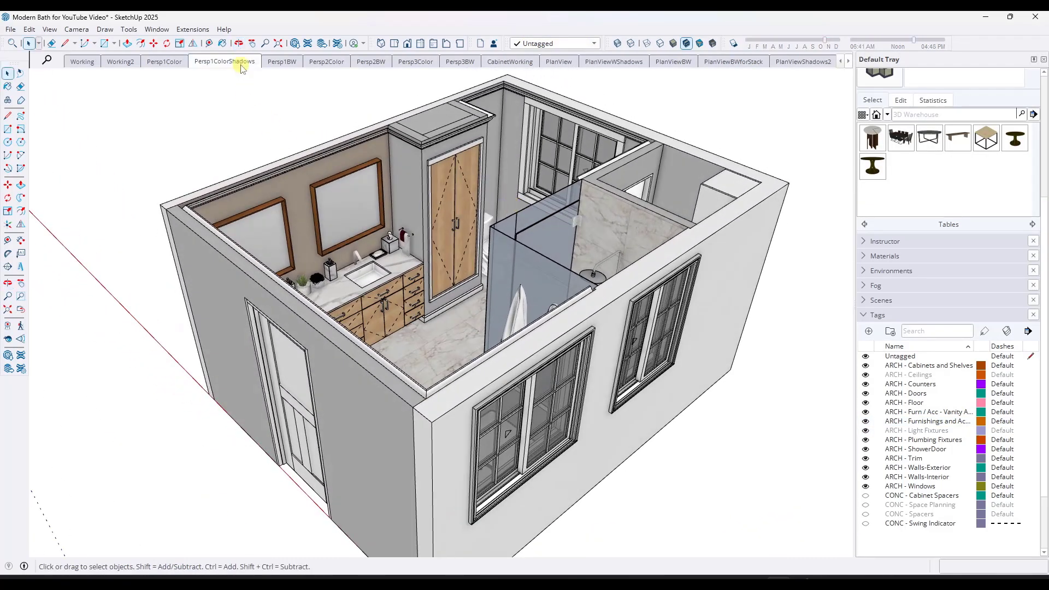
pyautogui.click(279, 62)
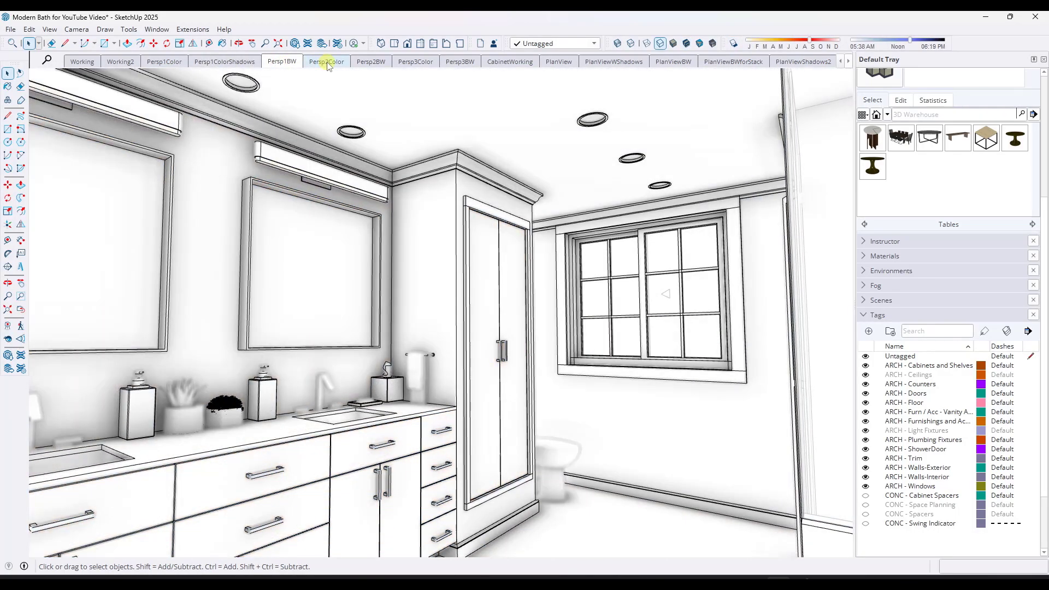
pyautogui.click(327, 63)
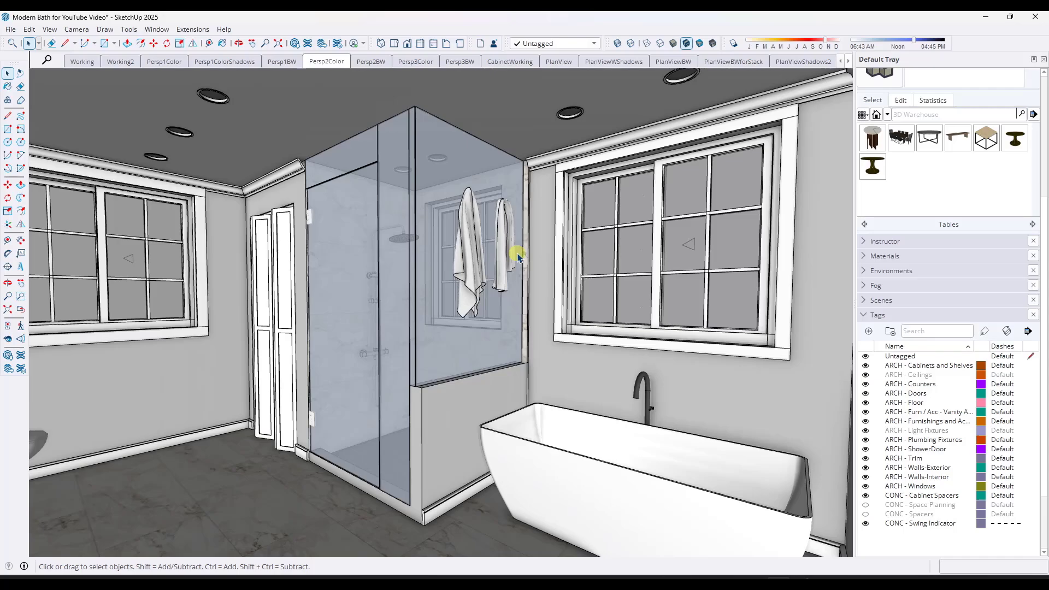
pyautogui.click(82, 61)
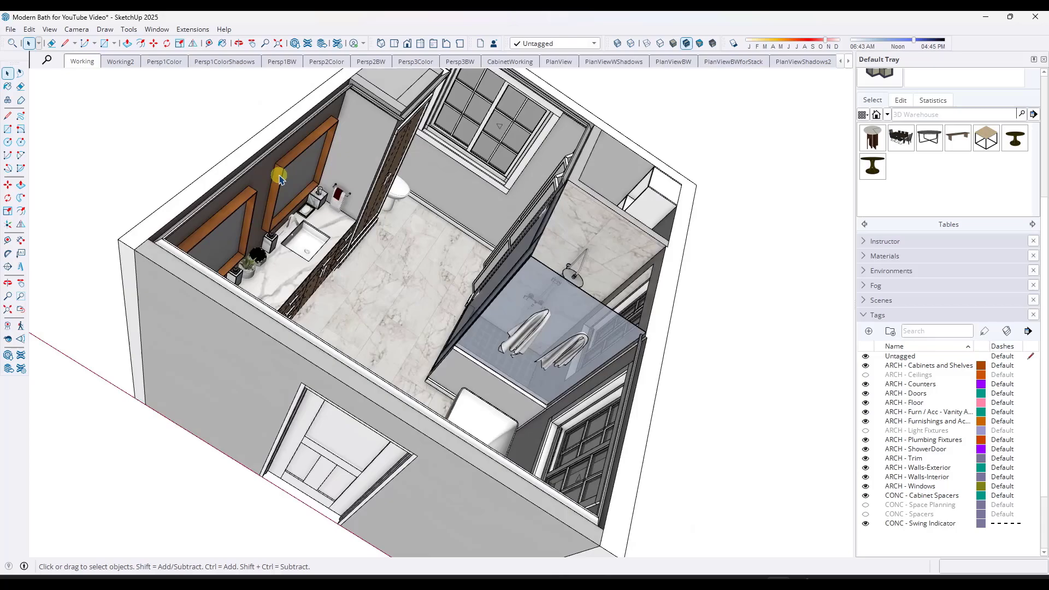
pyautogui.click(510, 61)
pyautogui.click(559, 61)
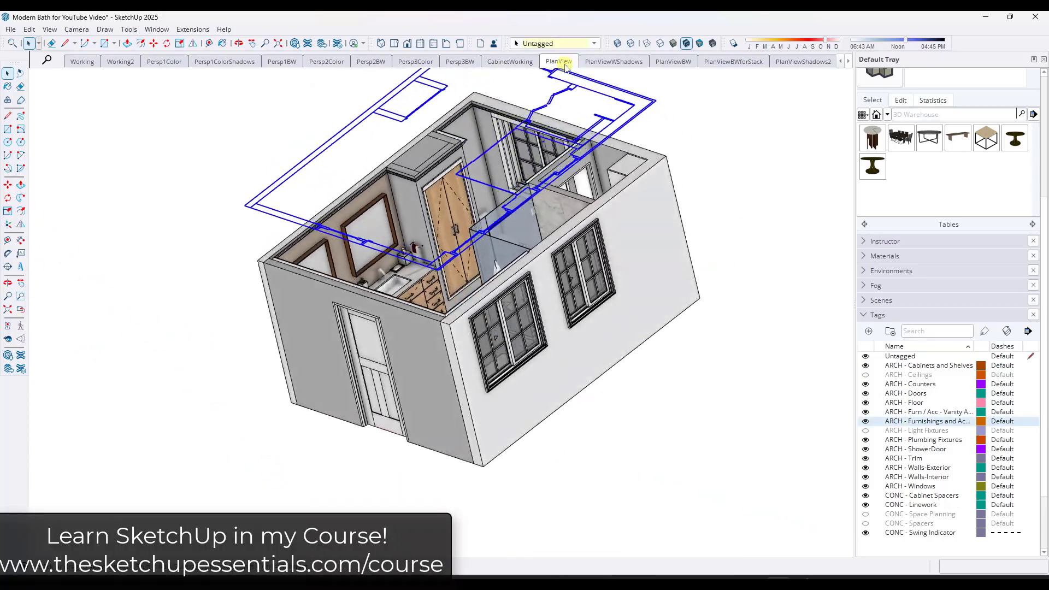
pyautogui.click(623, 62)
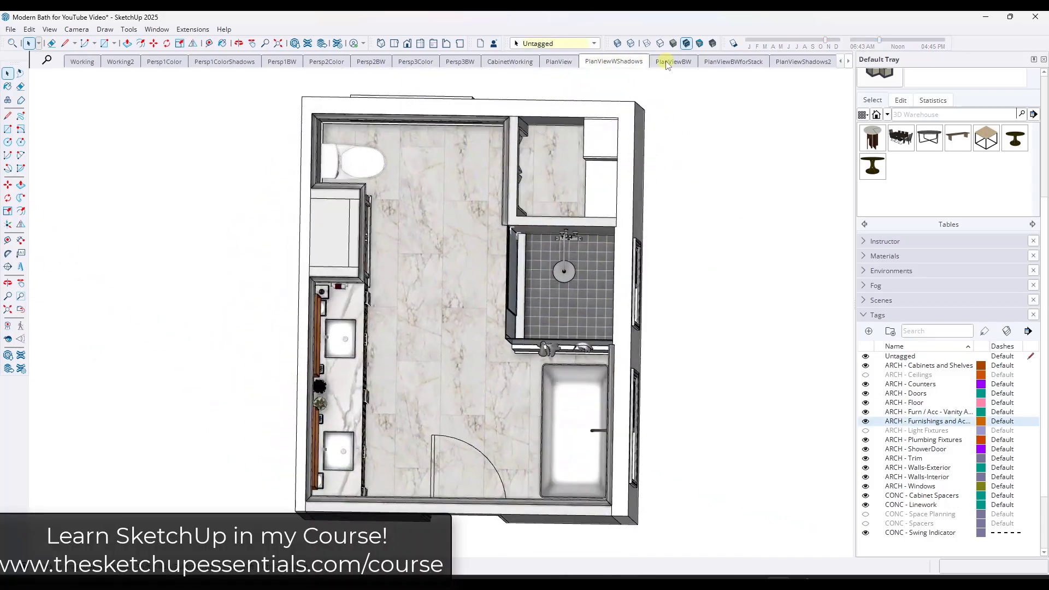
pyautogui.click(672, 61)
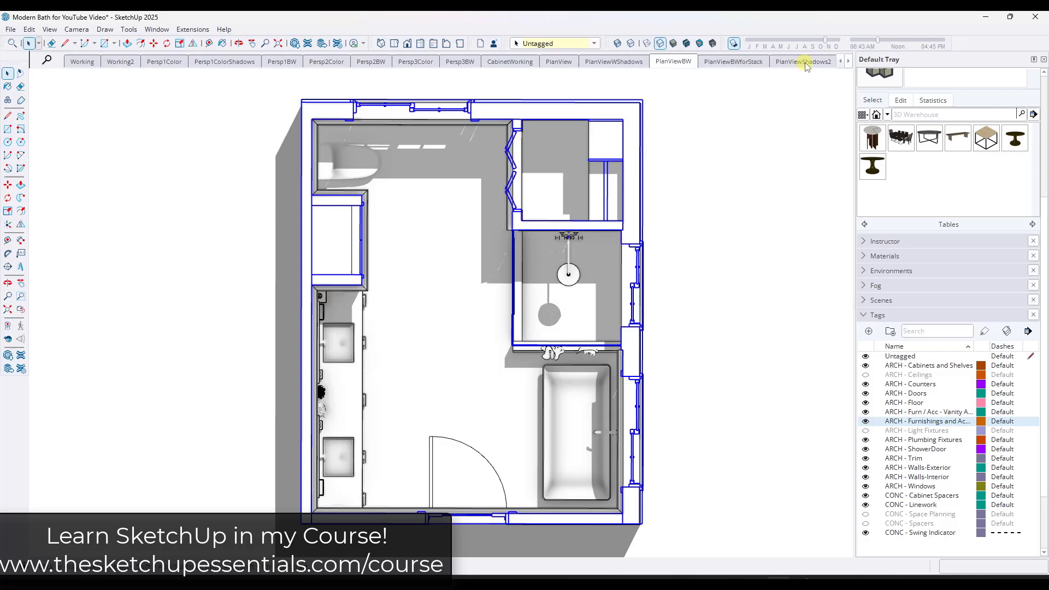
pyautogui.click(673, 62)
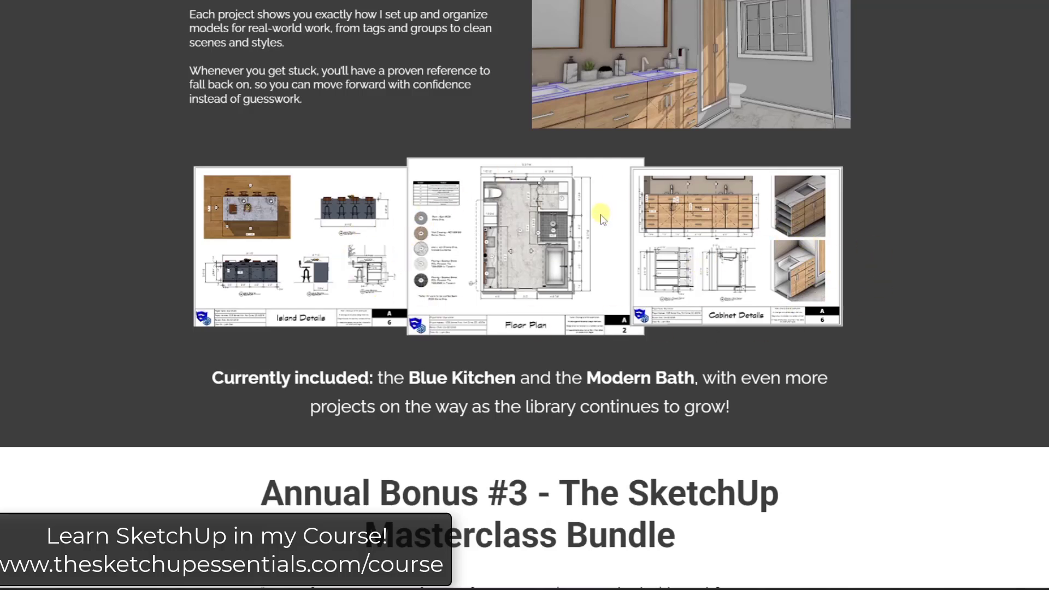
# - Scroll the course page showing the Blue Kitchen and Modern Bath project drawings
pyautogui.scroll(6, 601, 219)
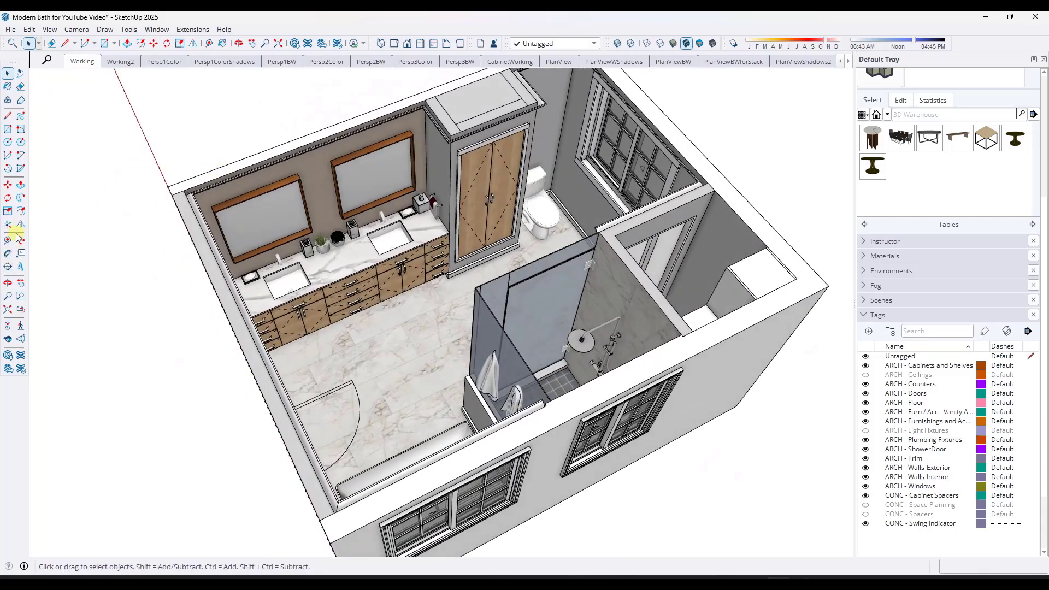
# - Place a section plane on the window wall, keep its default name, and select it
pyautogui.click(8, 268)
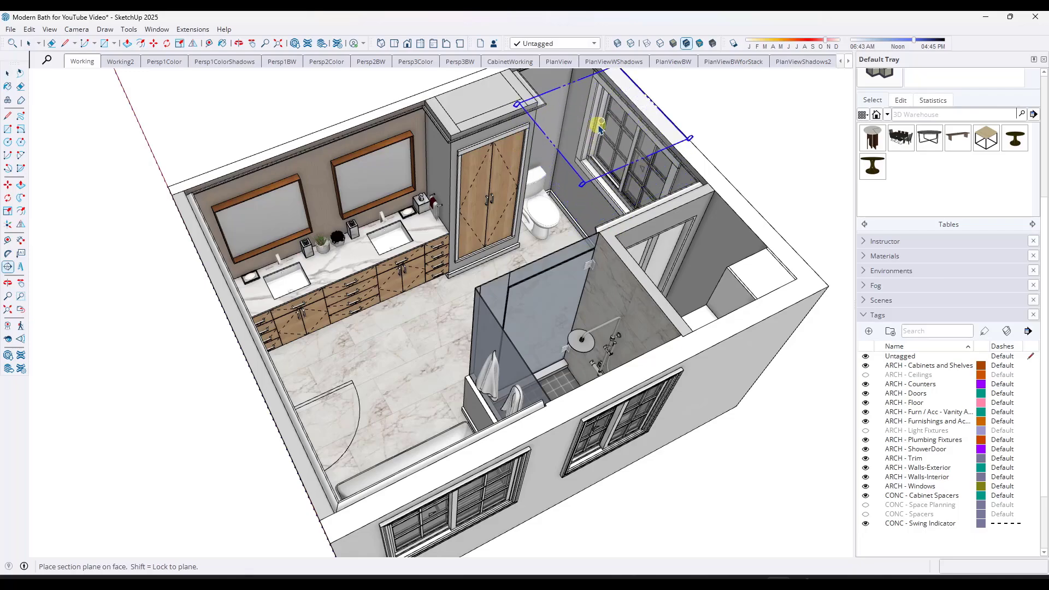
pyautogui.click(602, 148)
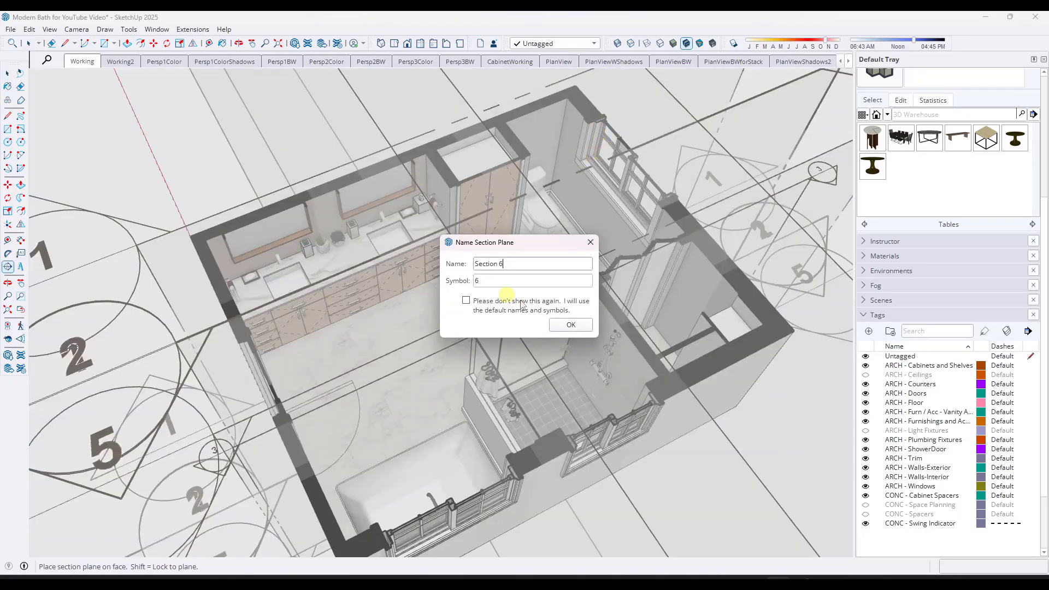
pyautogui.click(570, 325)
pyautogui.scroll(-5, 405, 222)
pyautogui.click(703, 304)
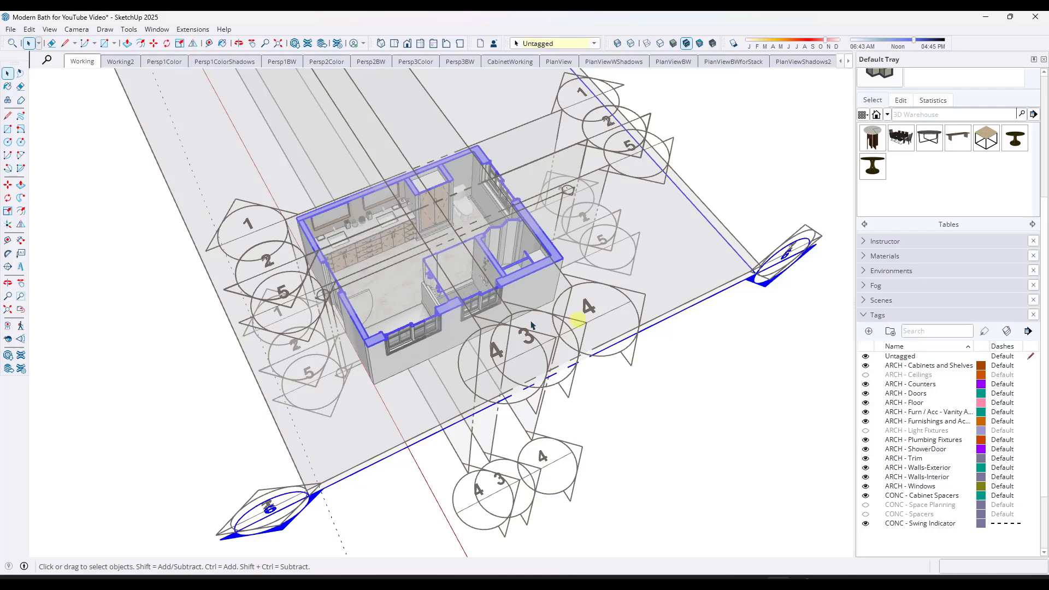
pyautogui.scroll(6, 456, 295)
pyautogui.scroll(-7, 457, 295)
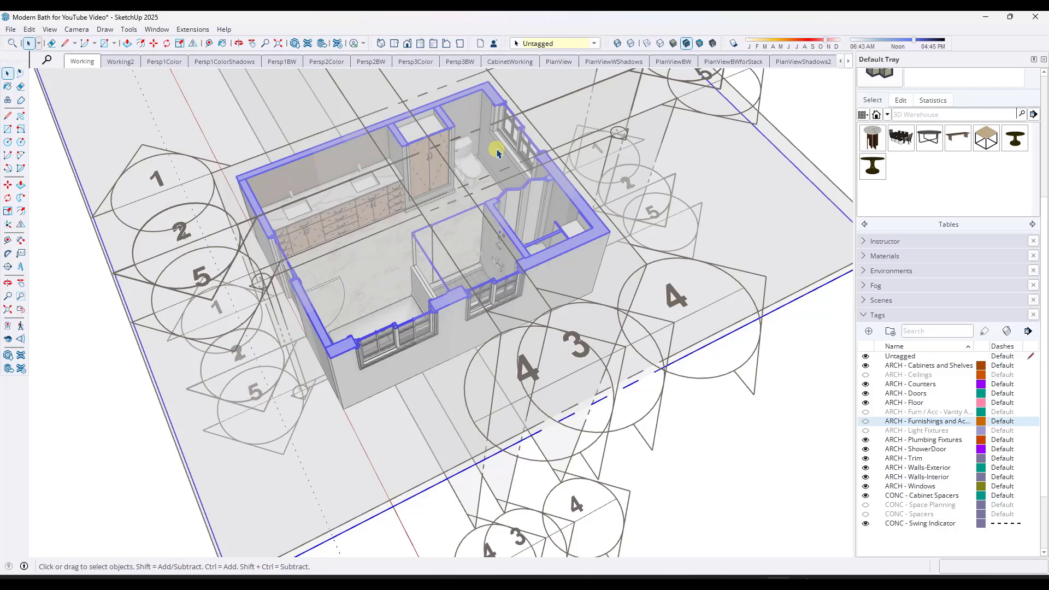
pyautogui.scroll(-5, 697, 322)
pyautogui.scroll(5, 520, 229)
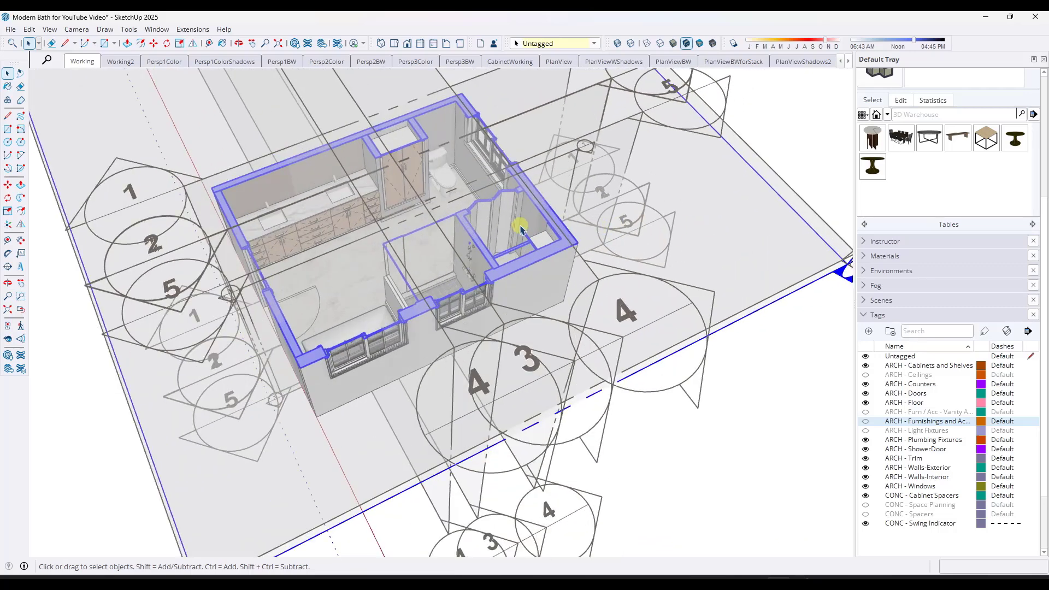
pyautogui.scroll(-1, 453, 227)
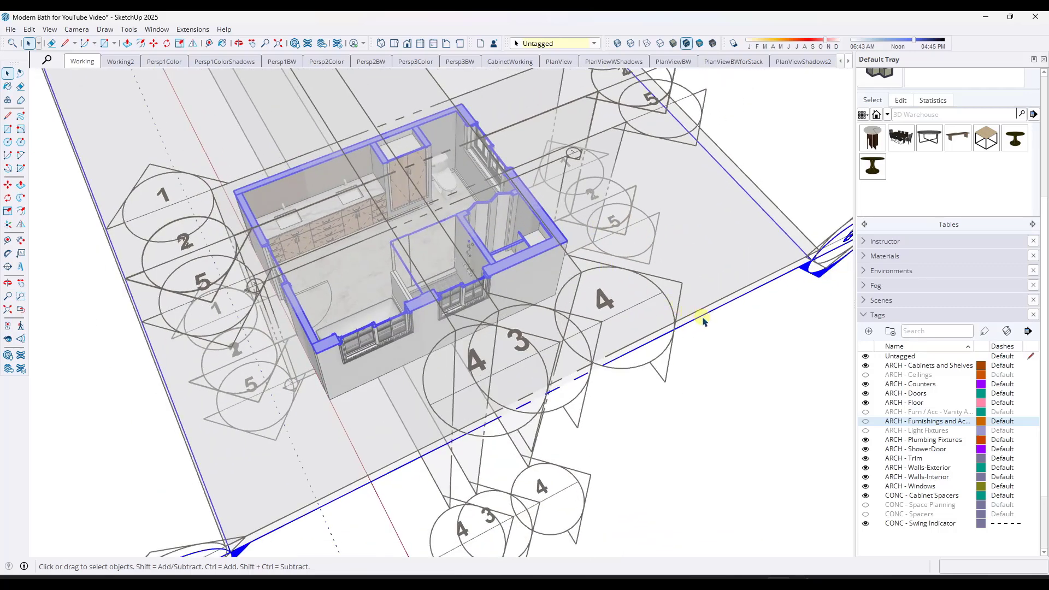
# - Create a group from the section slice and return to the Working scene
pyautogui.rightClick(703, 319)
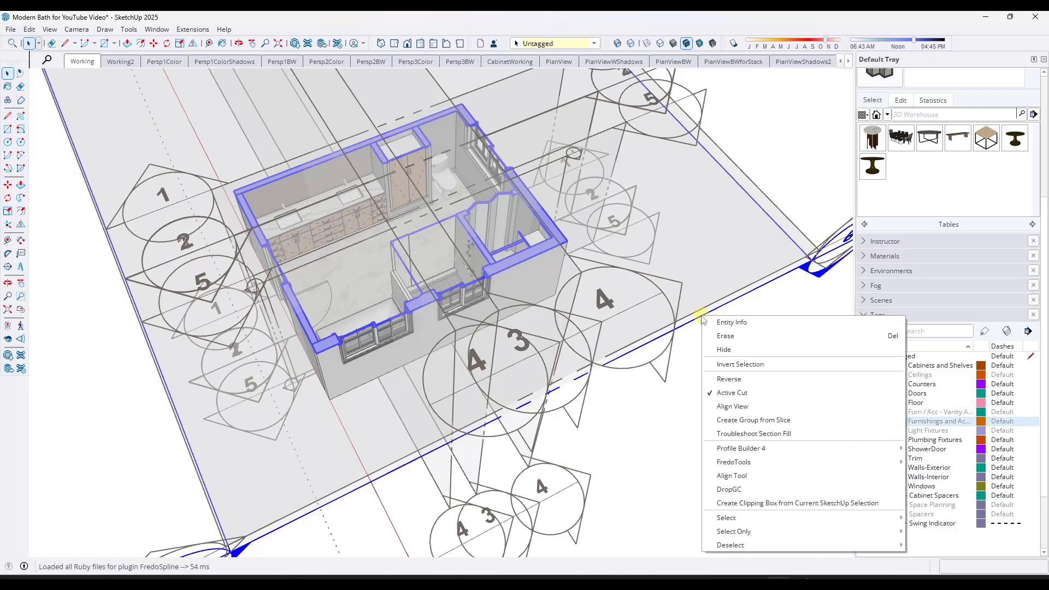
pyautogui.click(735, 420)
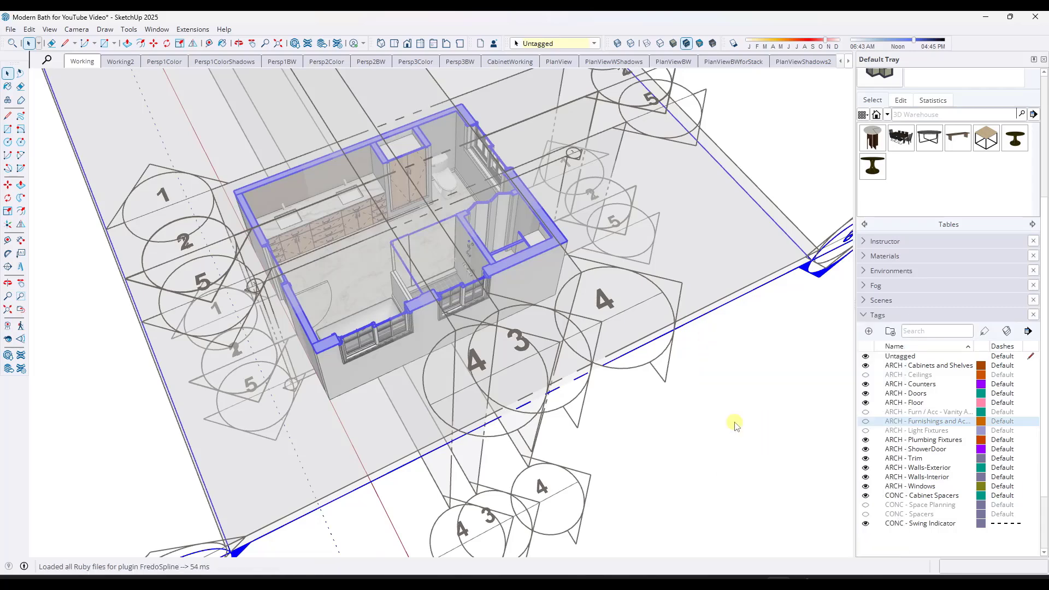
pyautogui.click(583, 276)
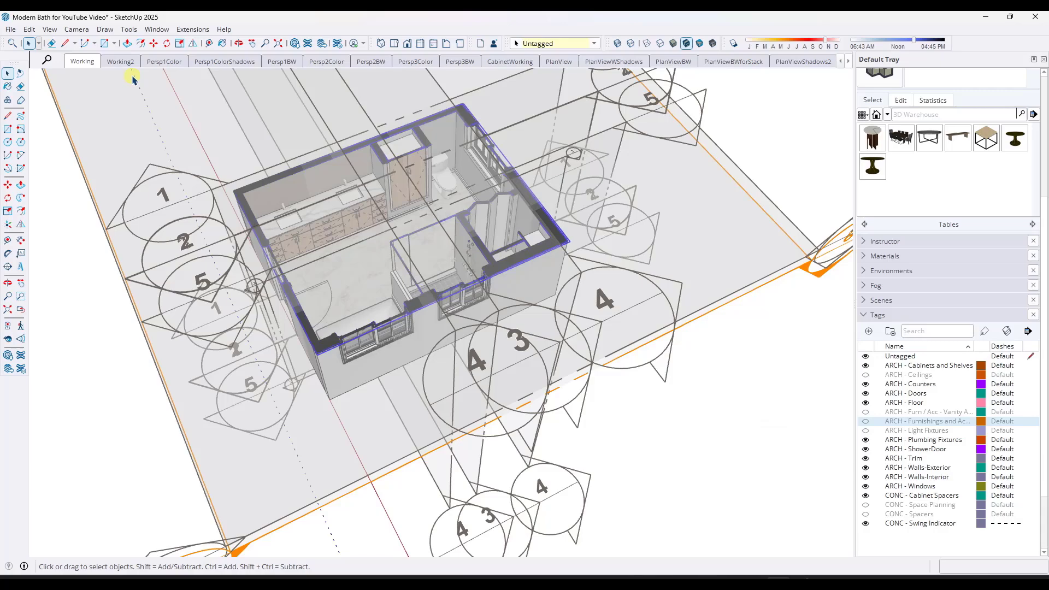
pyautogui.click(81, 61)
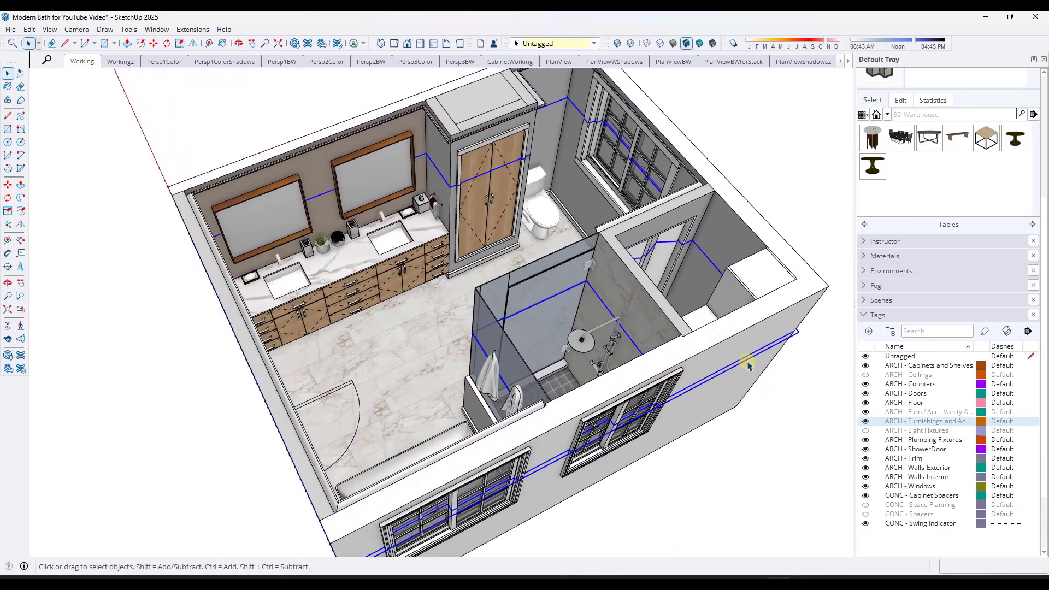
# - Move the slice group up so it sits above the bathroom model
pyautogui.press('m')
pyautogui.click(748, 360)
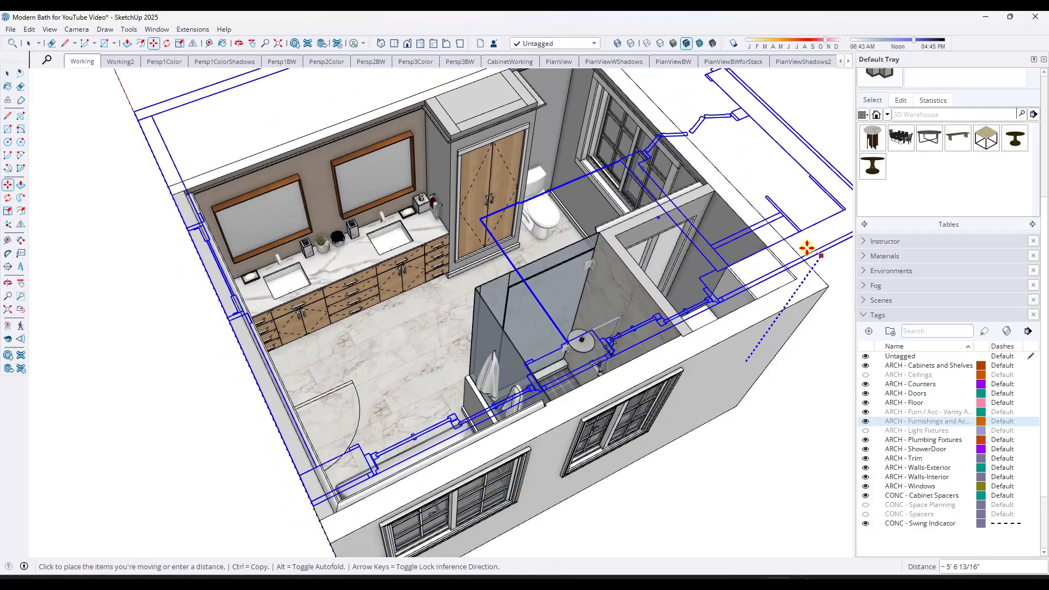
pyautogui.click(803, 250)
pyautogui.scroll(-5, 617, 251)
pyautogui.moveTo(618, 251); pyautogui.dragTo(238, 49, button='middle')
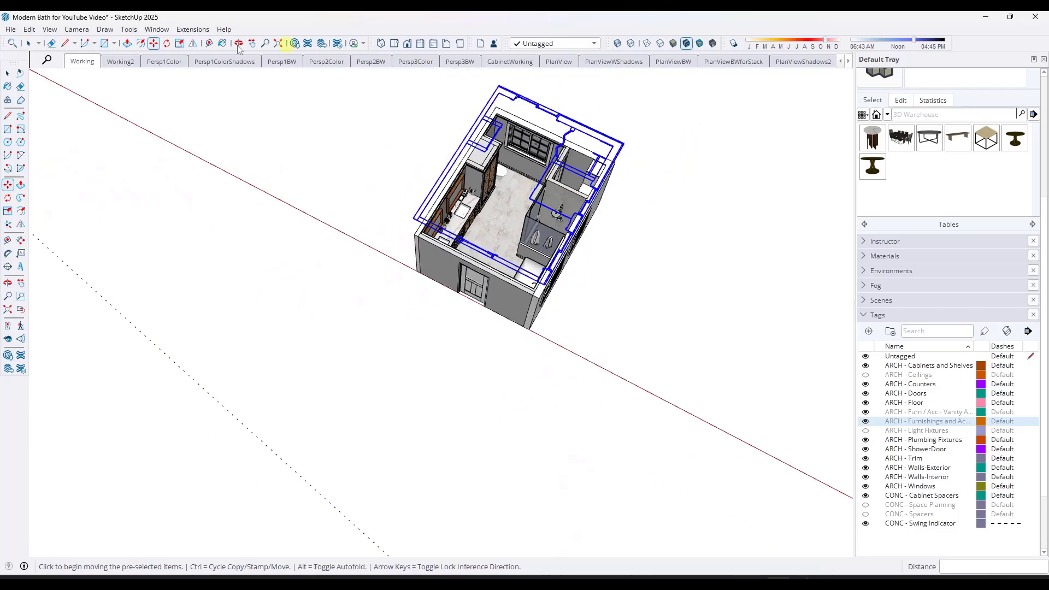
# - In Top view with parallel projection, move the slice group into alignment with the plan
pyautogui.click(394, 43)
pyautogui.click(49, 30)
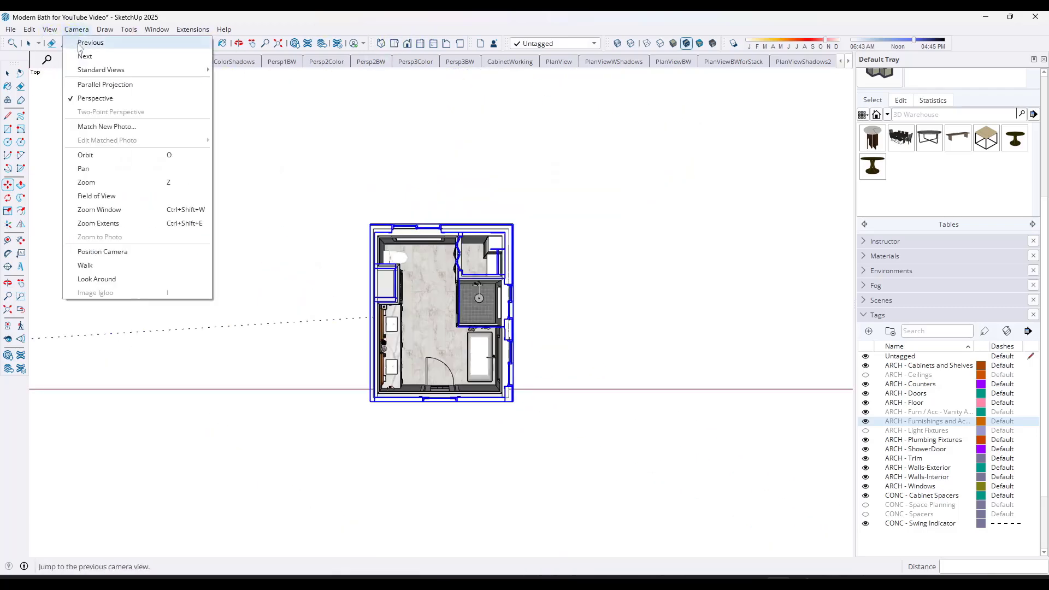
pyautogui.click(83, 73)
pyautogui.scroll(3, 487, 314)
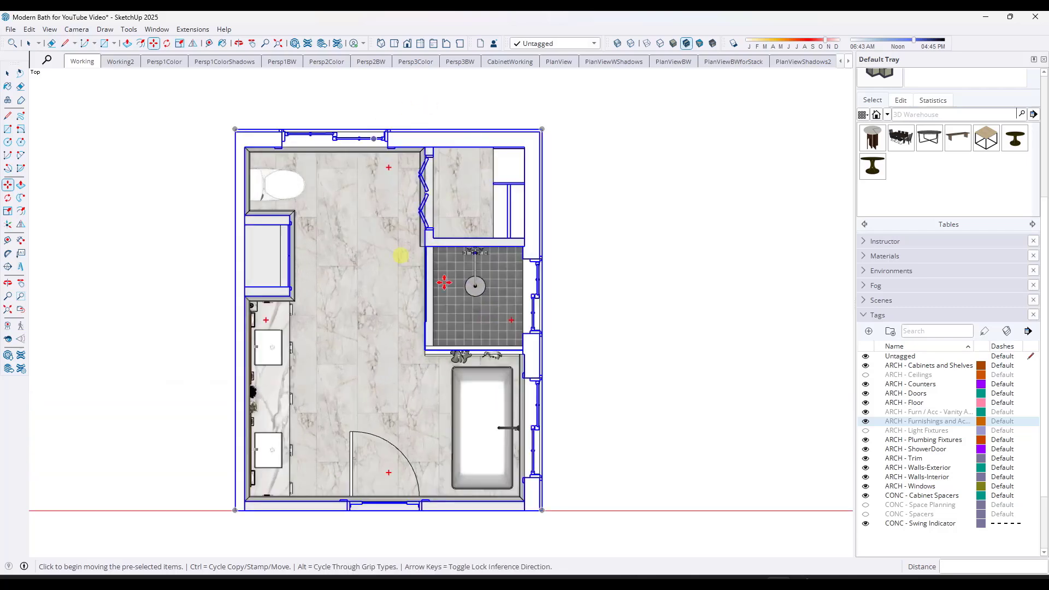
pyautogui.click(531, 243)
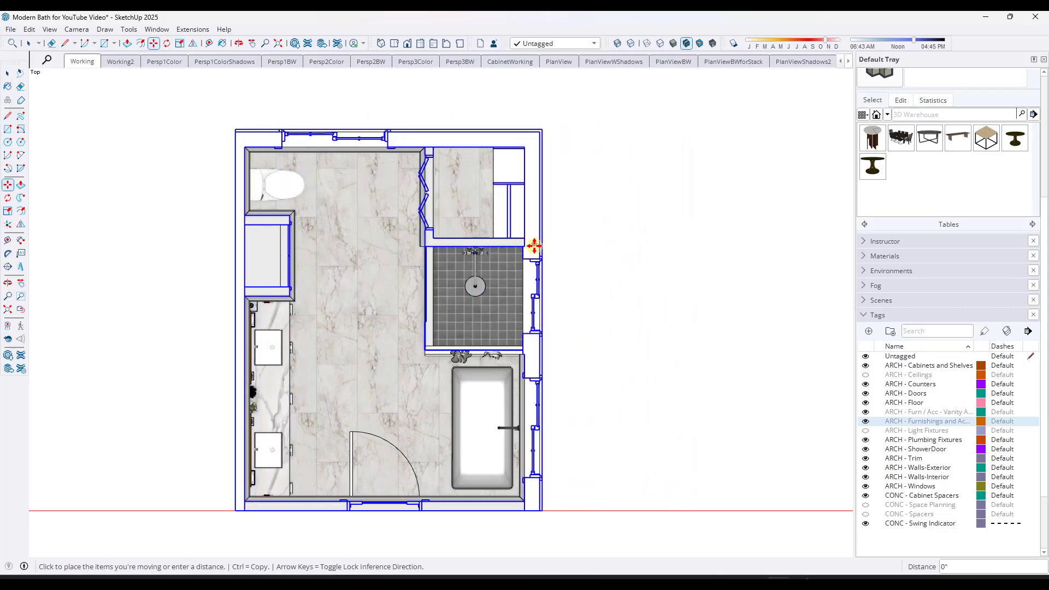
pyautogui.press('space')
# - Add a new tag in the Tags panel named 'CONC - Linework'
pyautogui.scroll(-2, 553, 246)
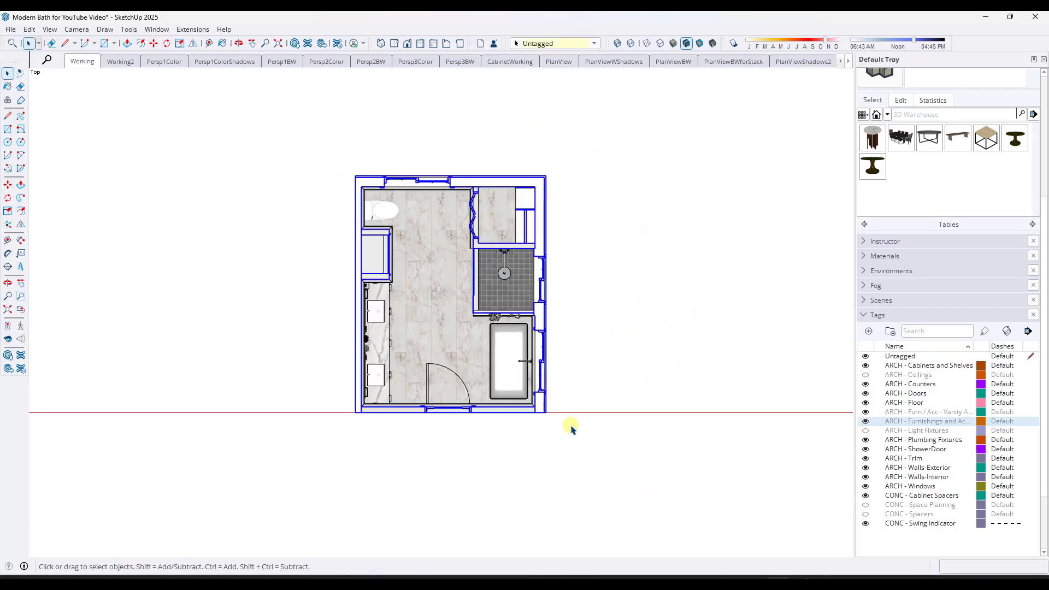
pyautogui.moveTo(568, 426); pyautogui.dragTo(780, 333, button='middle')
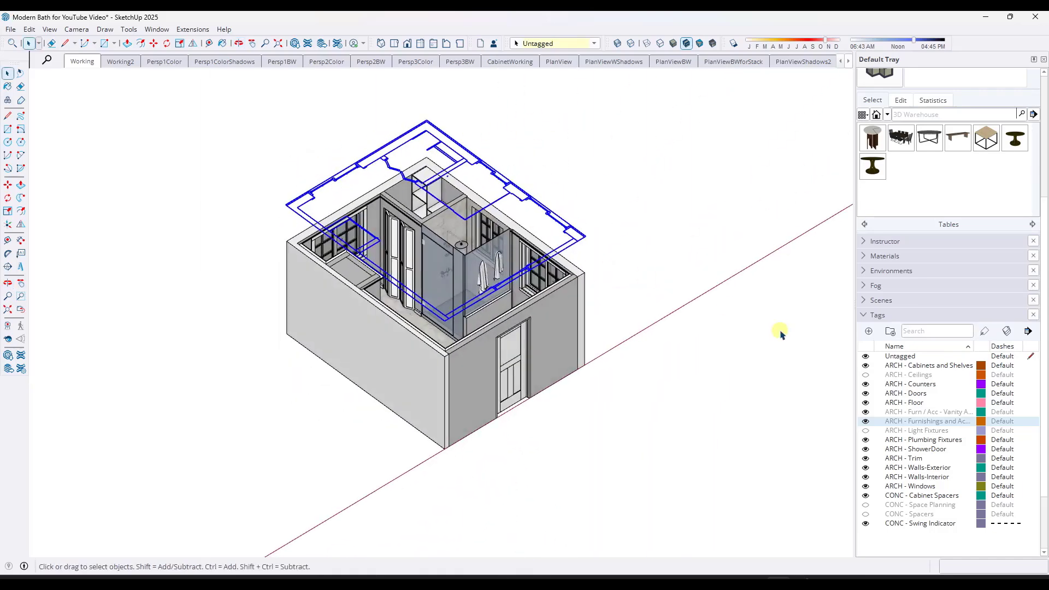
pyautogui.click(869, 332)
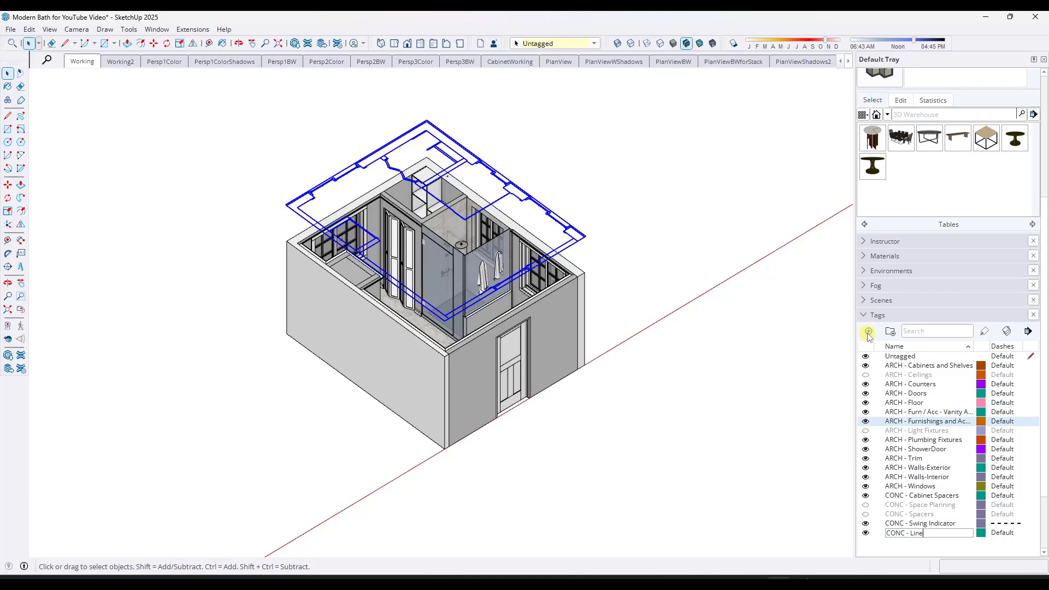
pyautogui.write('CONC - Linework')
pyautogui.press('Return')
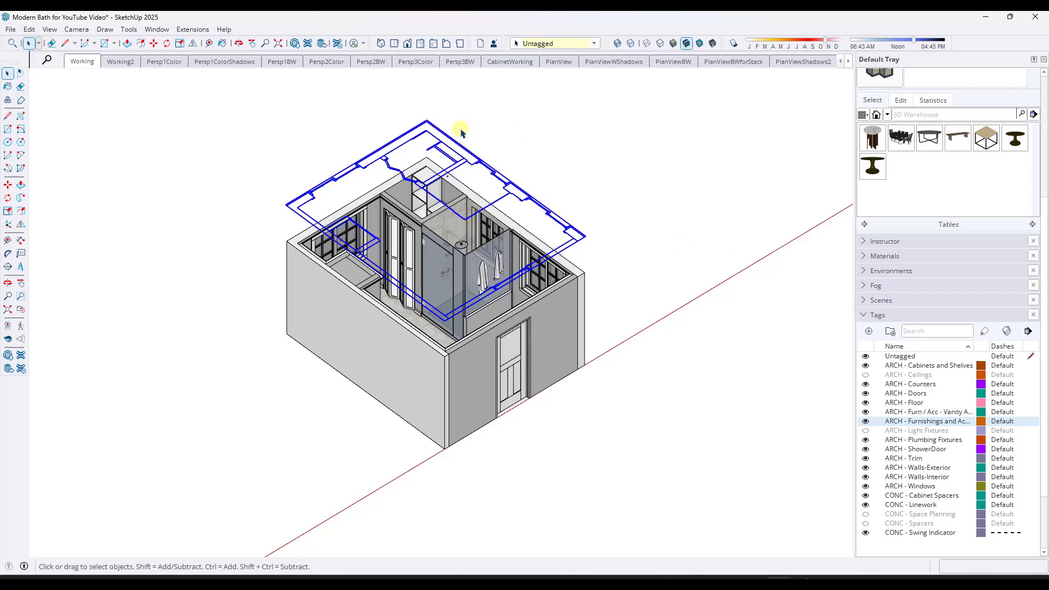
pyautogui.moveTo(555, 273); pyautogui.dragTo(288, 236, button='middle')
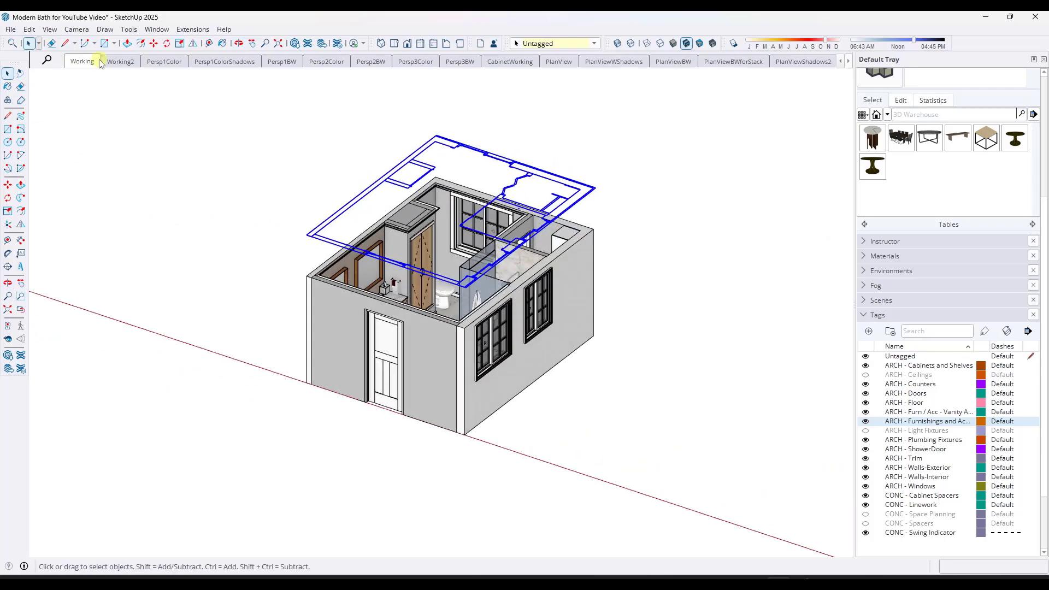
# - Flip through Persp1Color, Working2, Persp1ColorShadows, CabinetWorking and the plan scenes, then return to Working
pyautogui.click(151, 63)
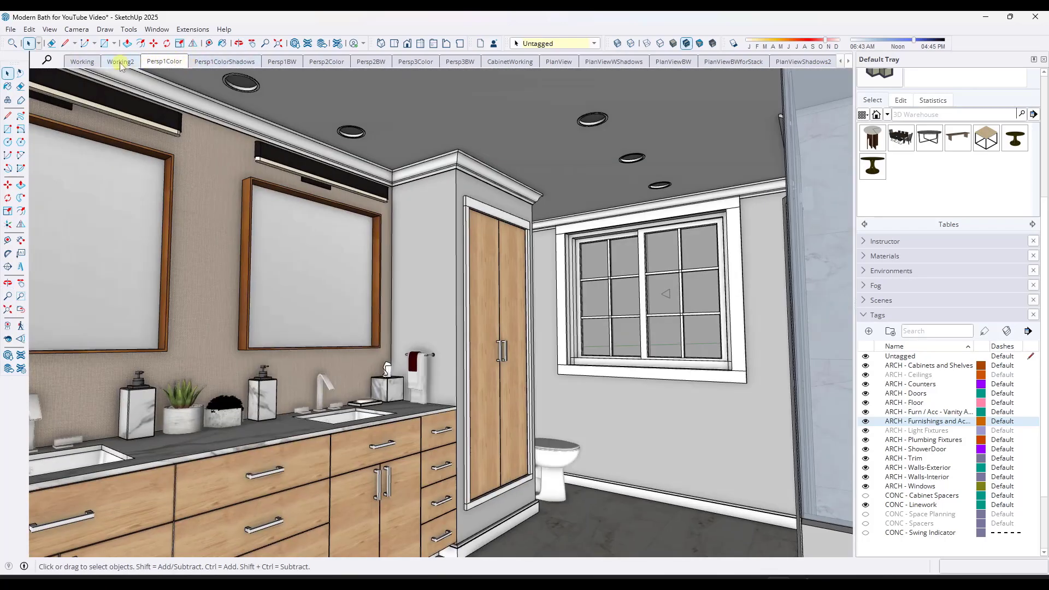
pyautogui.click(119, 61)
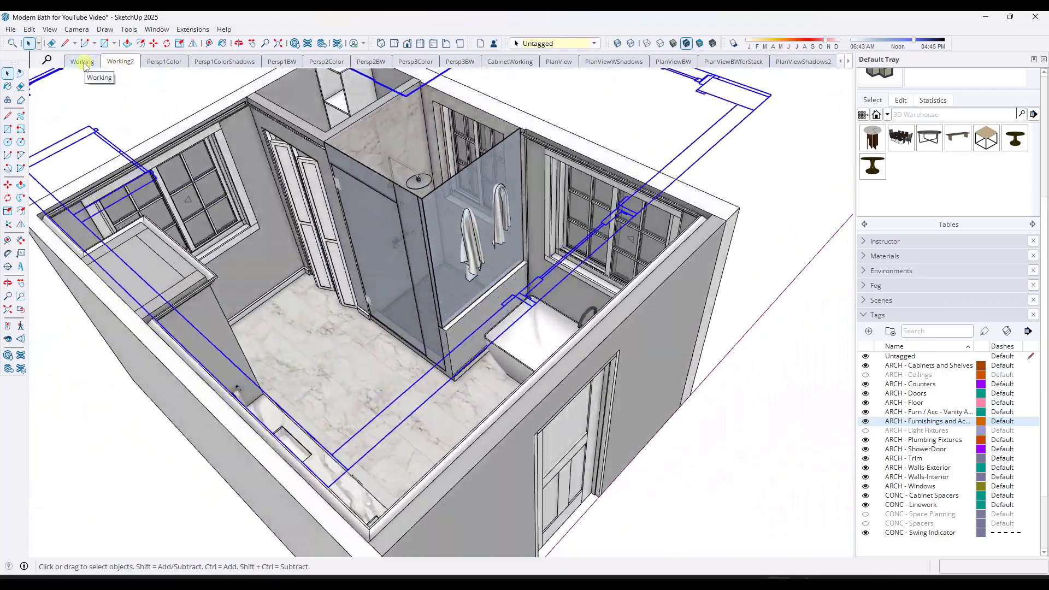
pyautogui.click(83, 63)
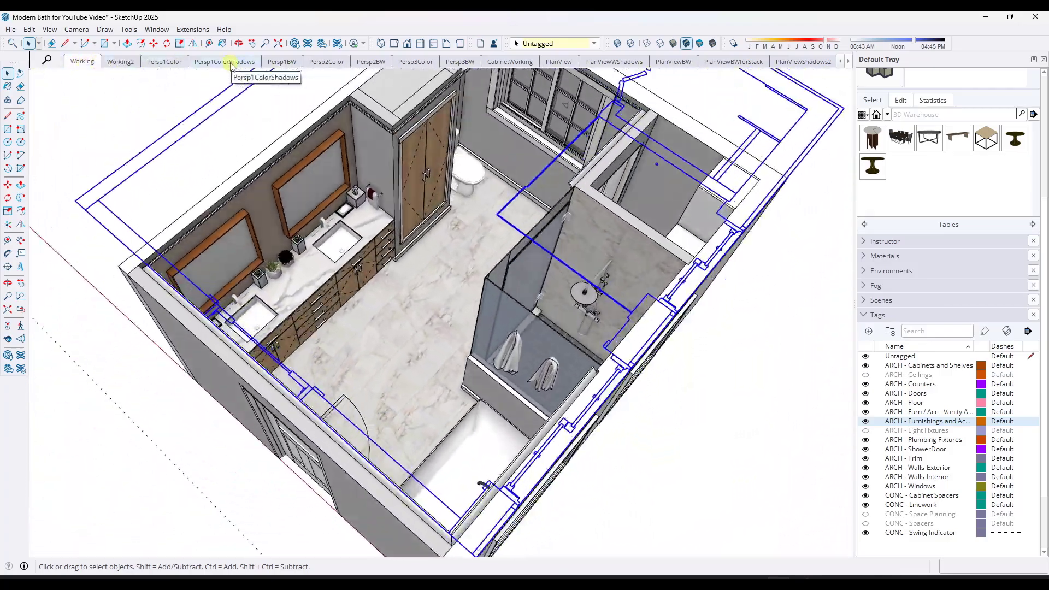
pyautogui.click(231, 63)
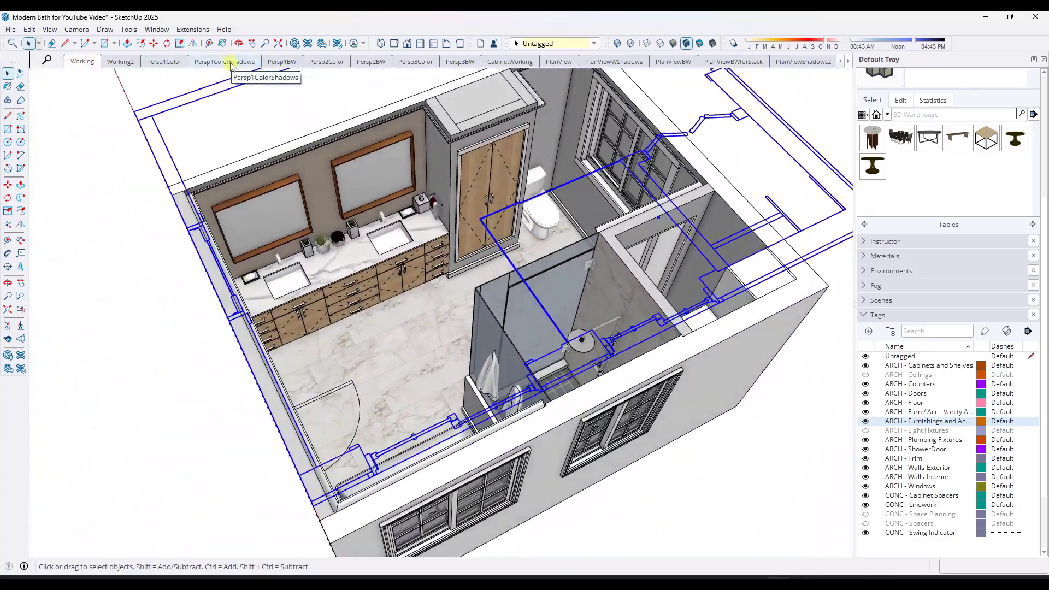
pyautogui.click(510, 62)
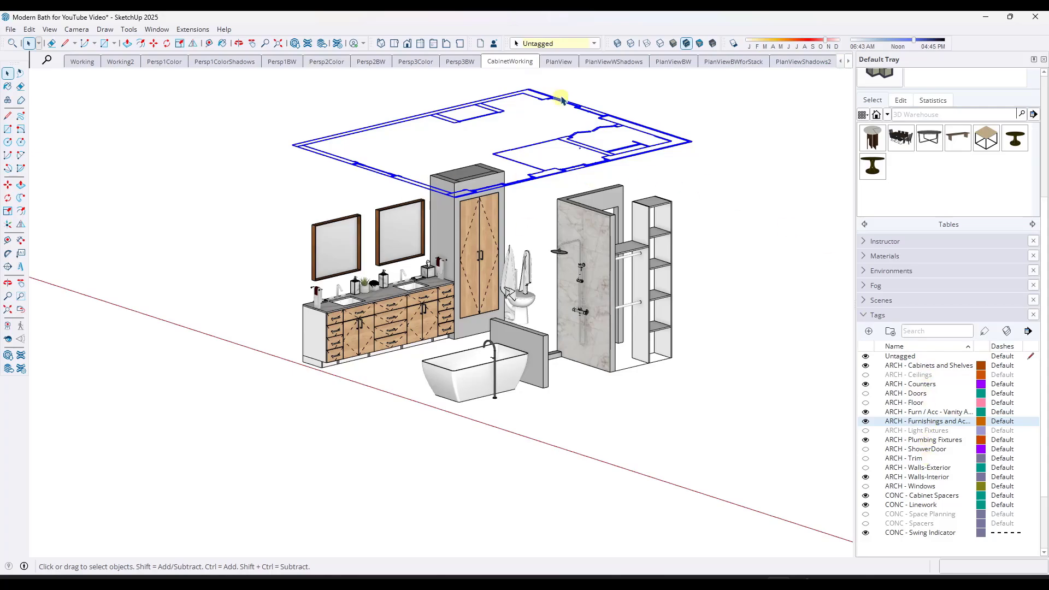
pyautogui.click(561, 62)
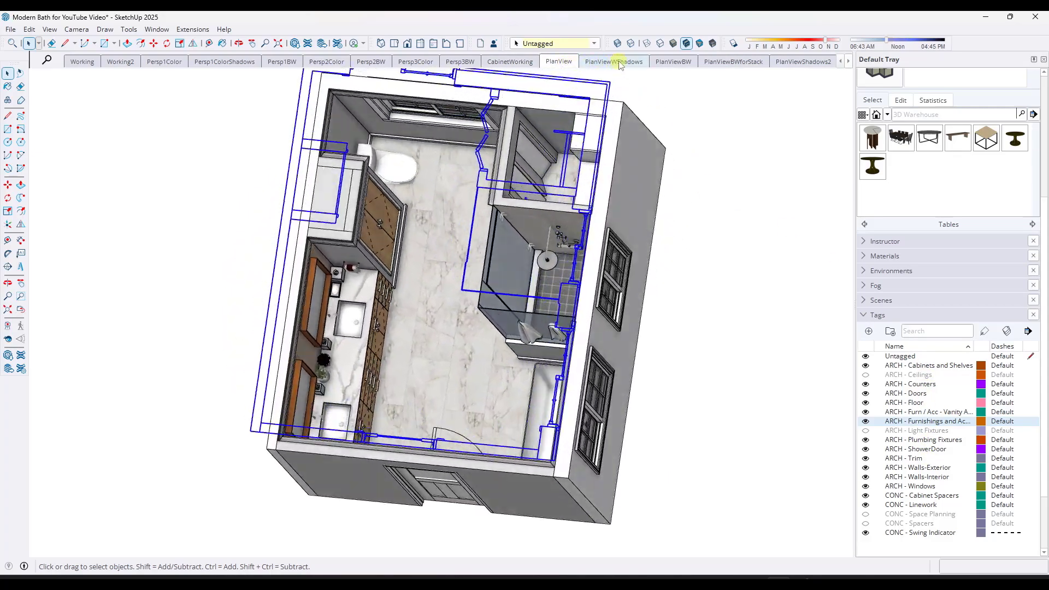
pyautogui.click(620, 63)
pyautogui.click(668, 63)
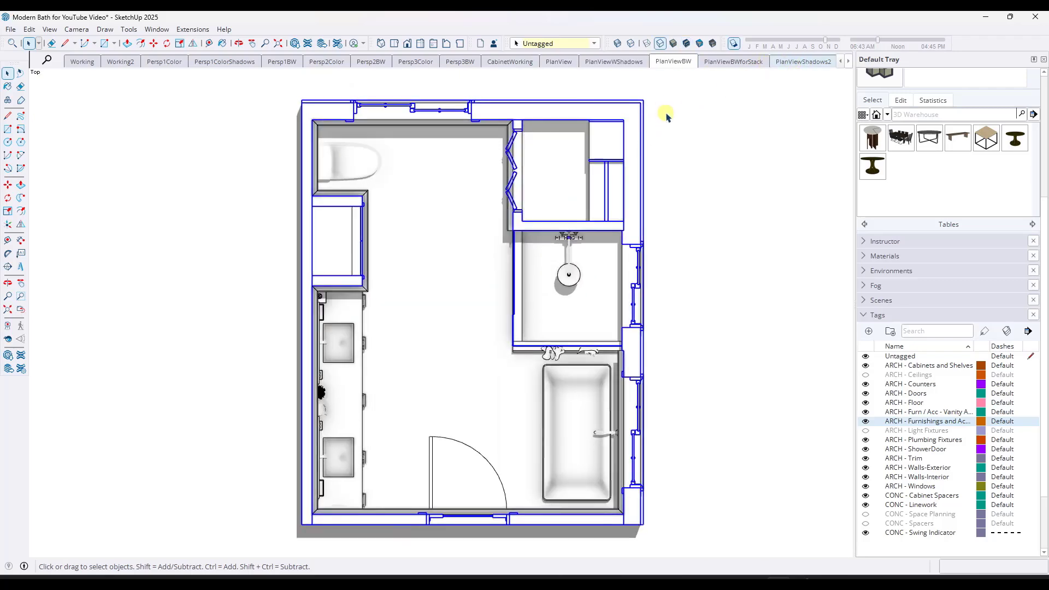
pyautogui.click(79, 61)
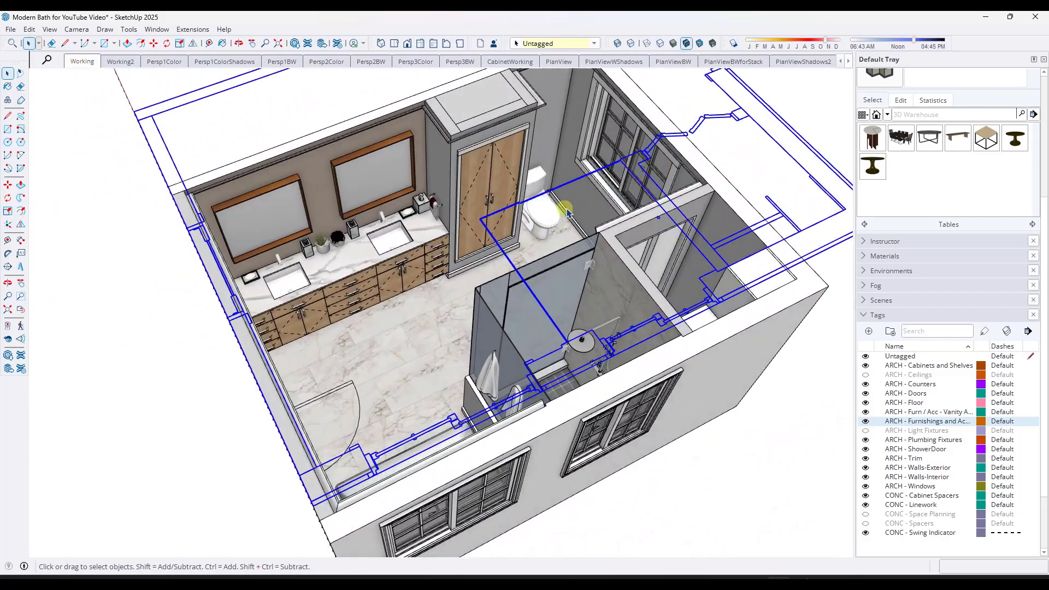
# - Select the CONC - Linework tag, check the active-tag list unchanged, and restore the Working scene
pyautogui.scroll(-5, 568, 213)
pyautogui.moveTo(568, 213); pyautogui.dragTo(572, 185, button='middle')
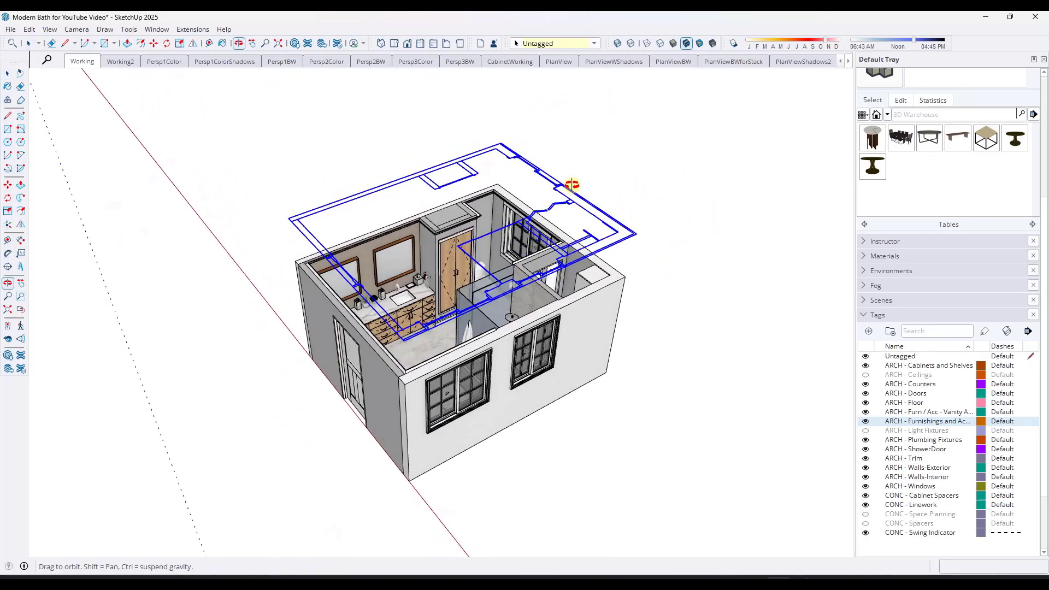
pyautogui.scroll(2, 621, 240)
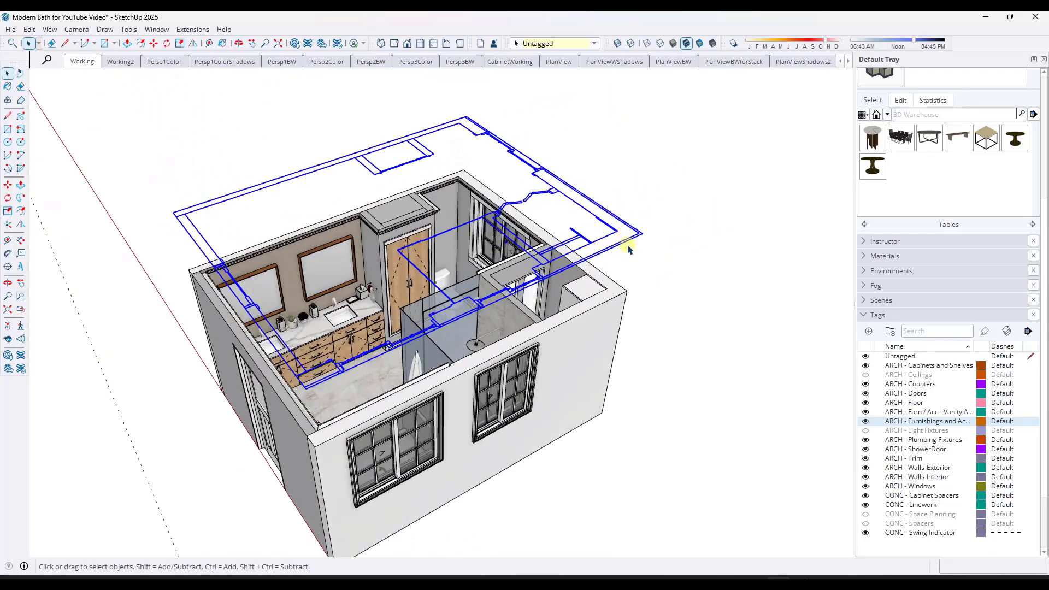
pyautogui.click(901, 507)
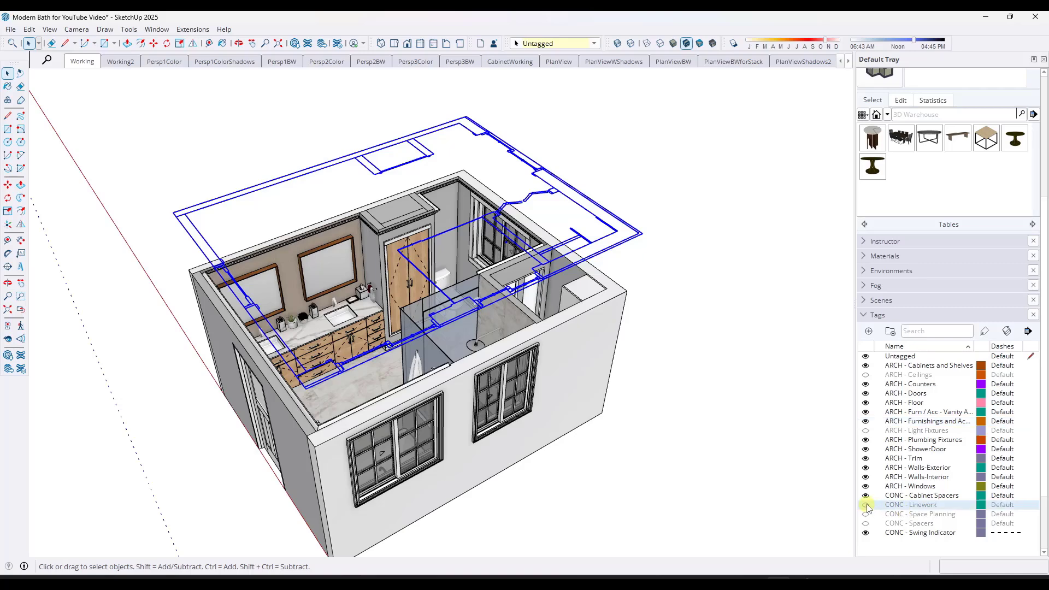
pyautogui.click(576, 43)
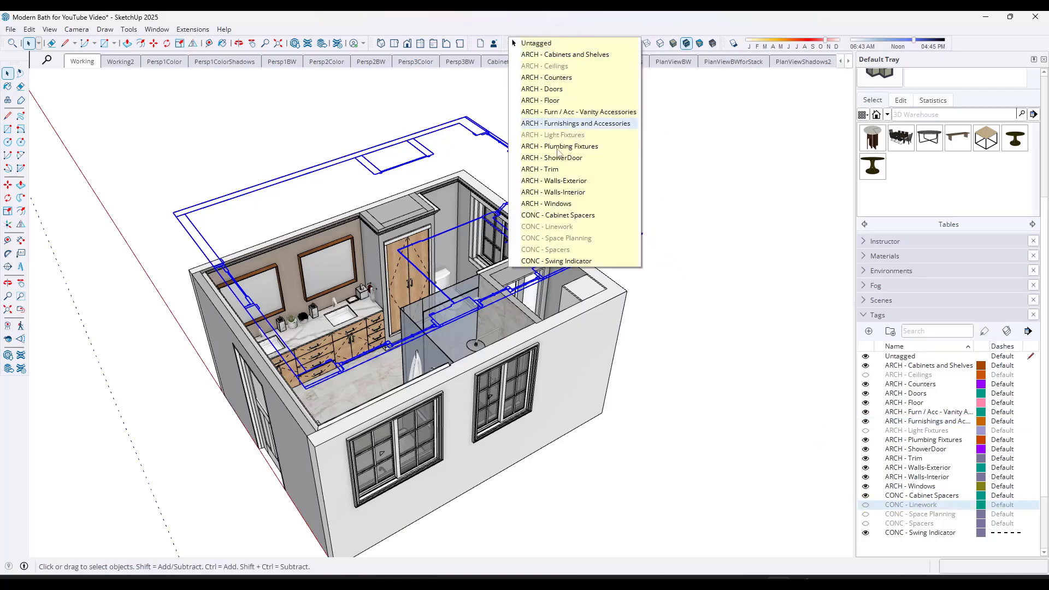
pyautogui.click(561, 228)
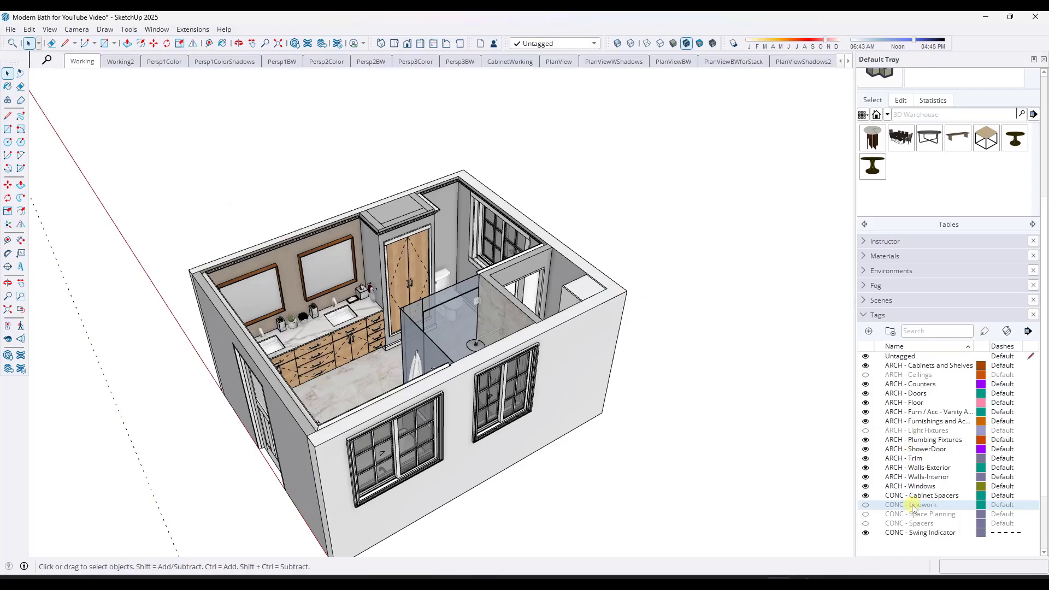
pyautogui.click(82, 62)
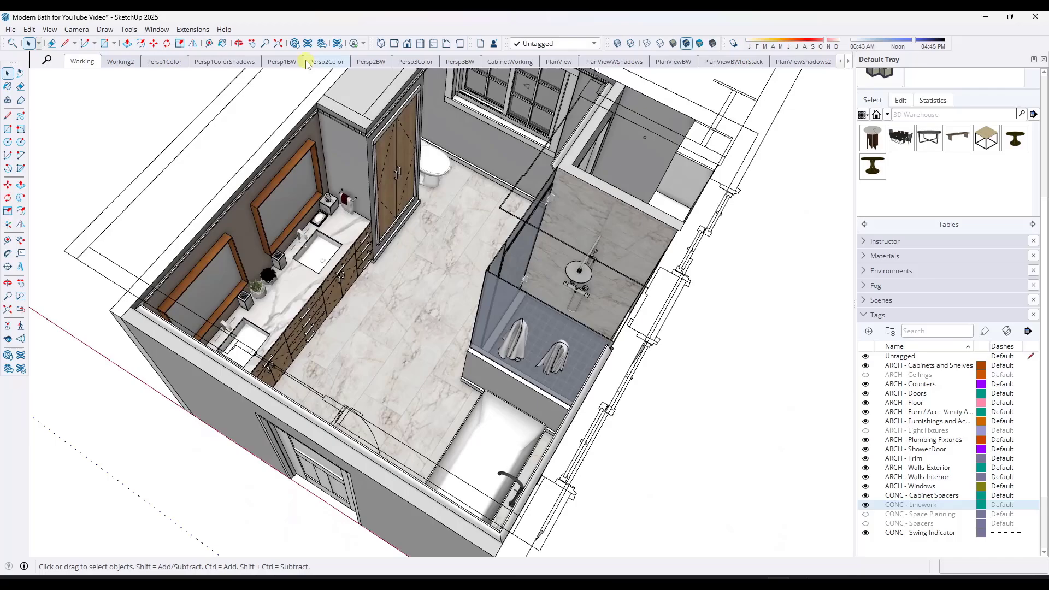
# - Hide the CONC - Linework tag, then switch it back on
pyautogui.click(865, 504)
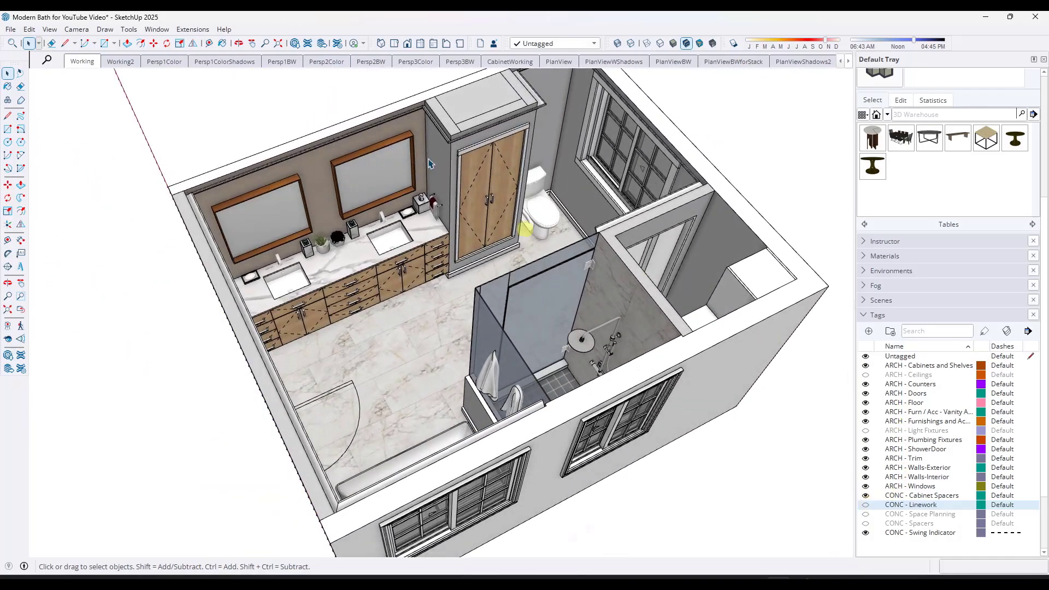
pyautogui.click(847, 64)
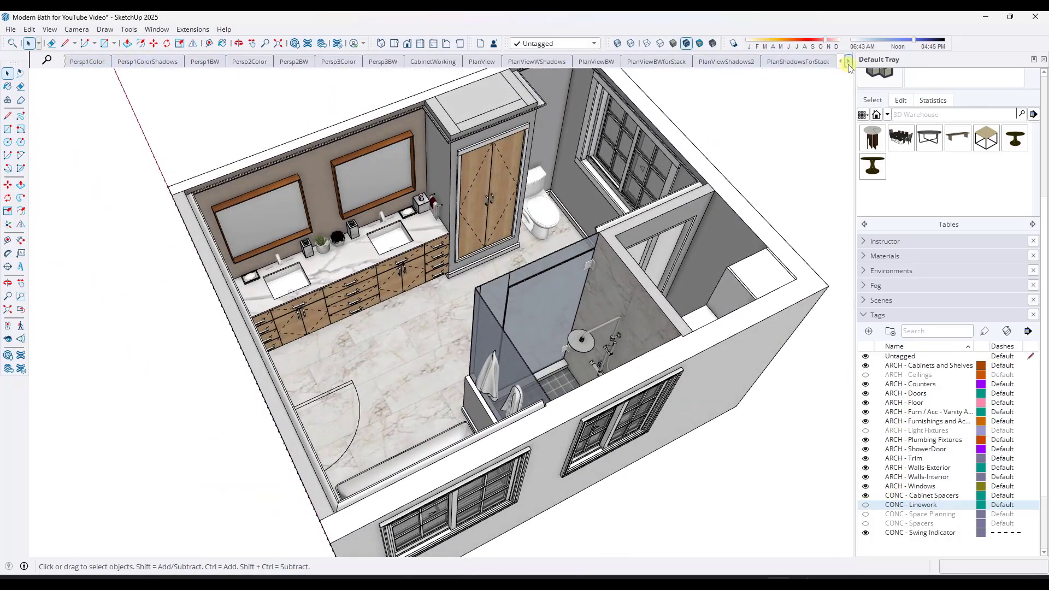
pyautogui.click(842, 63)
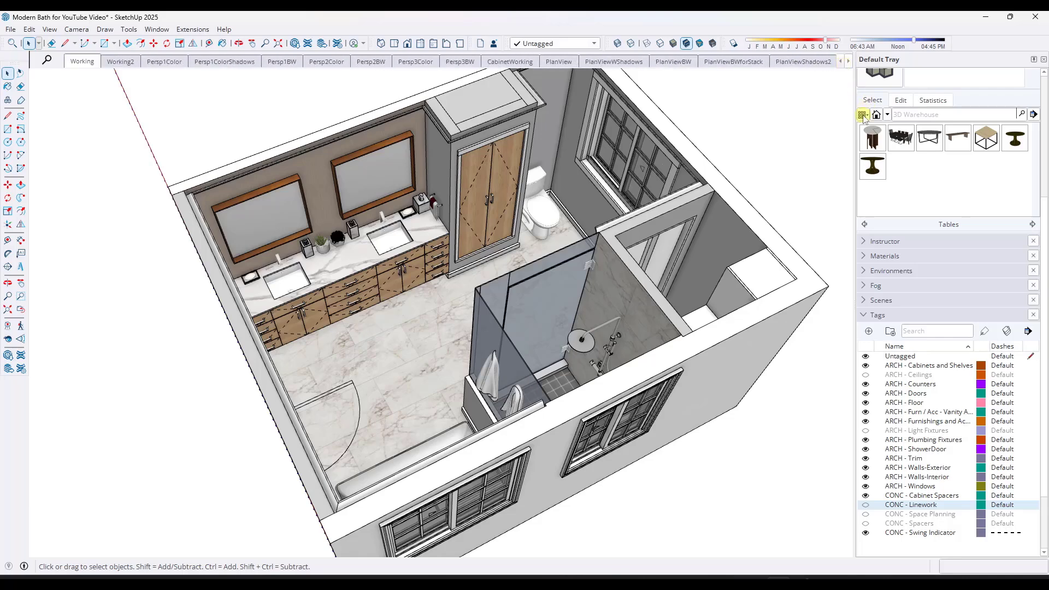
pyautogui.click(865, 505)
pyautogui.scroll(-5, 796, 407)
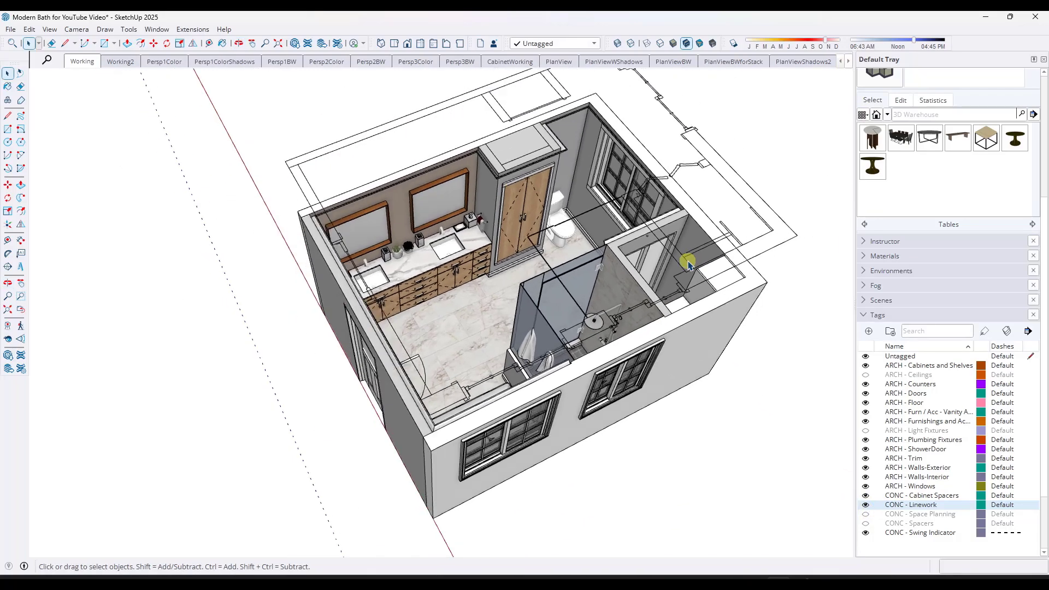
pyautogui.moveTo(765, 355); pyautogui.dragTo(617, 199, button='middle')
pyautogui.scroll(2, 595, 215)
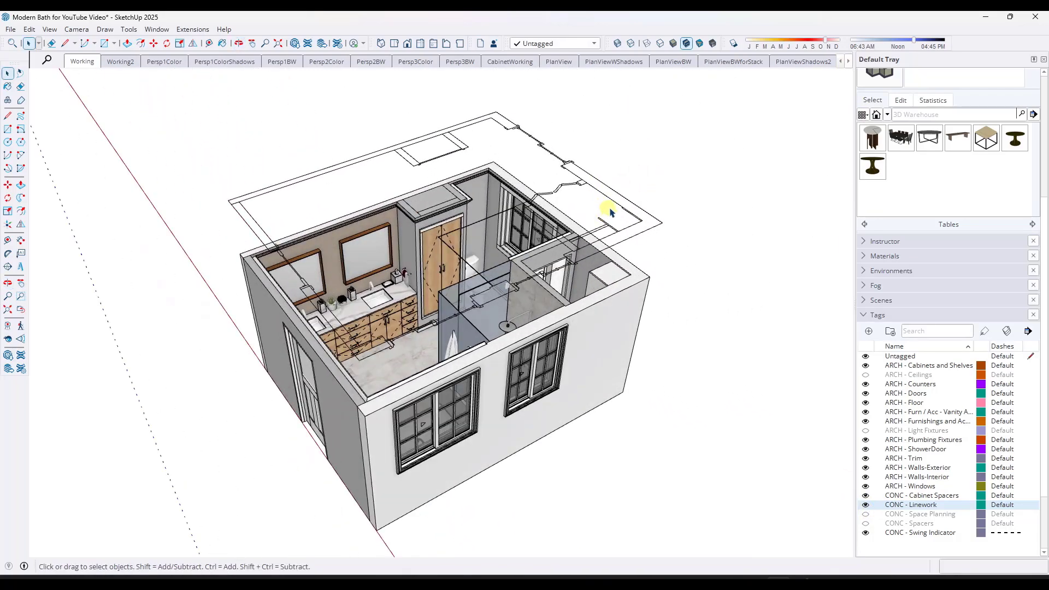
# - Expand the Scenes list and select every scene in it
pyautogui.click(865, 301)
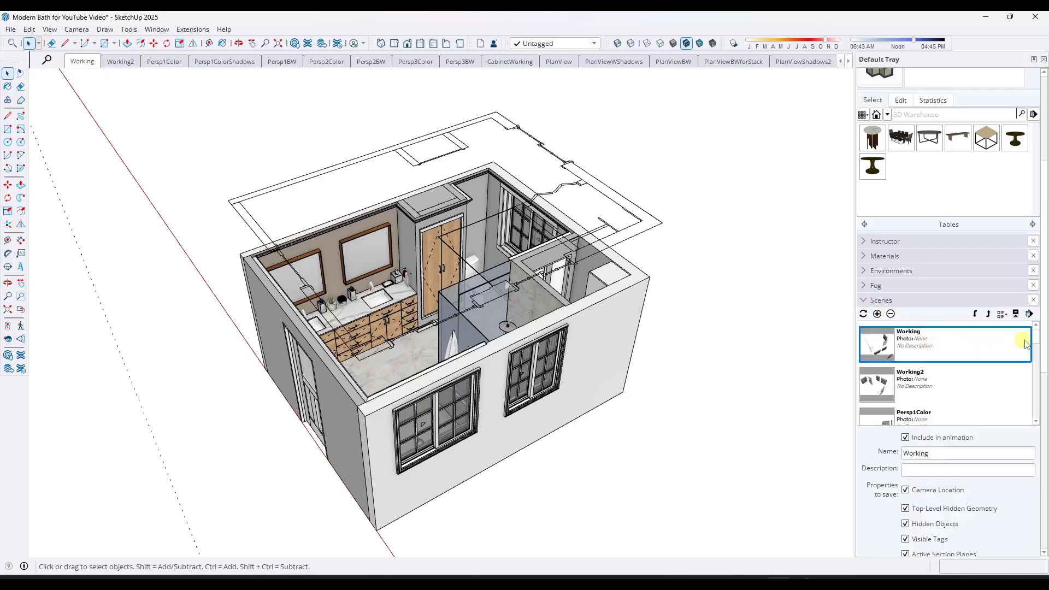
pyautogui.moveTo(1034, 340); pyautogui.dragTo(1037, 415)
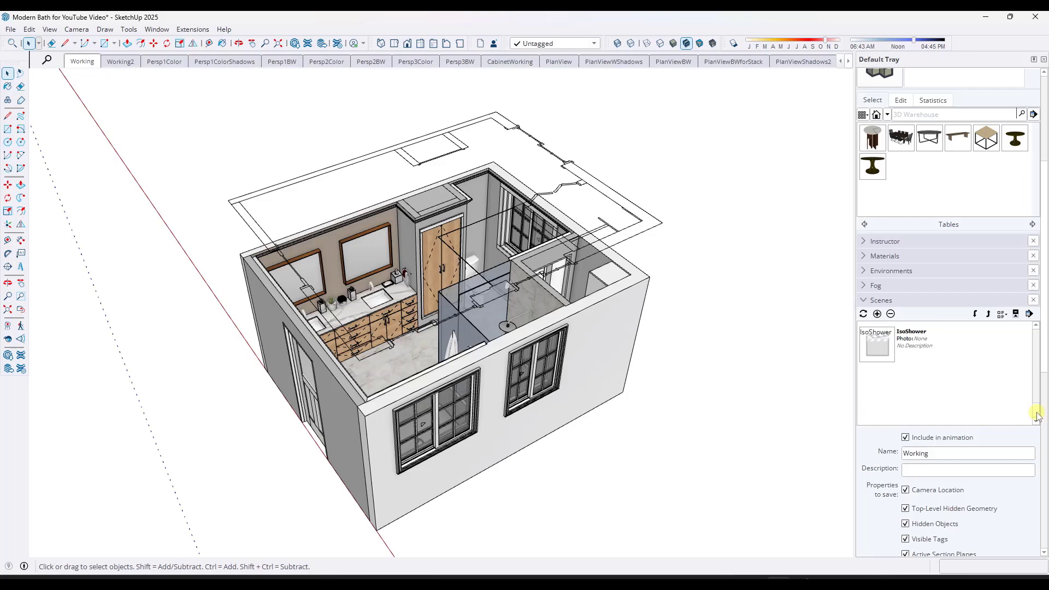
pyautogui.click(933, 356)
pyautogui.hotkey('ctrl', 'a')
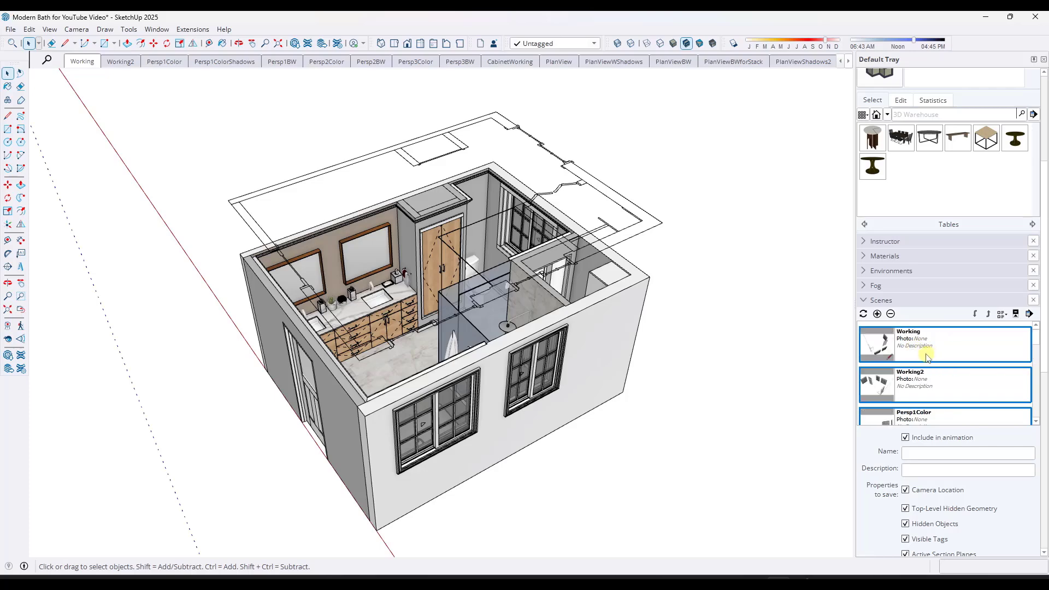
pyautogui.scroll(3, 927, 353)
pyautogui.scroll(-3, 1032, 335)
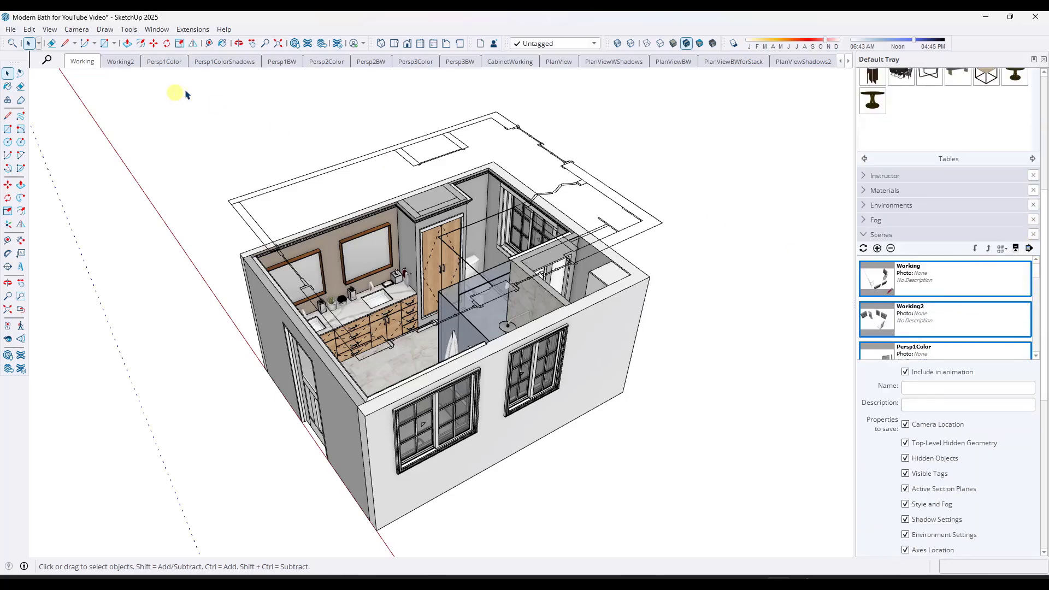
# - Go to the PlanWalls scene and collapse the scene details to reveal the tag list
pyautogui.click(849, 64)
pyautogui.click(848, 61)
pyautogui.click(848, 61)
pyautogui.click(848, 62)
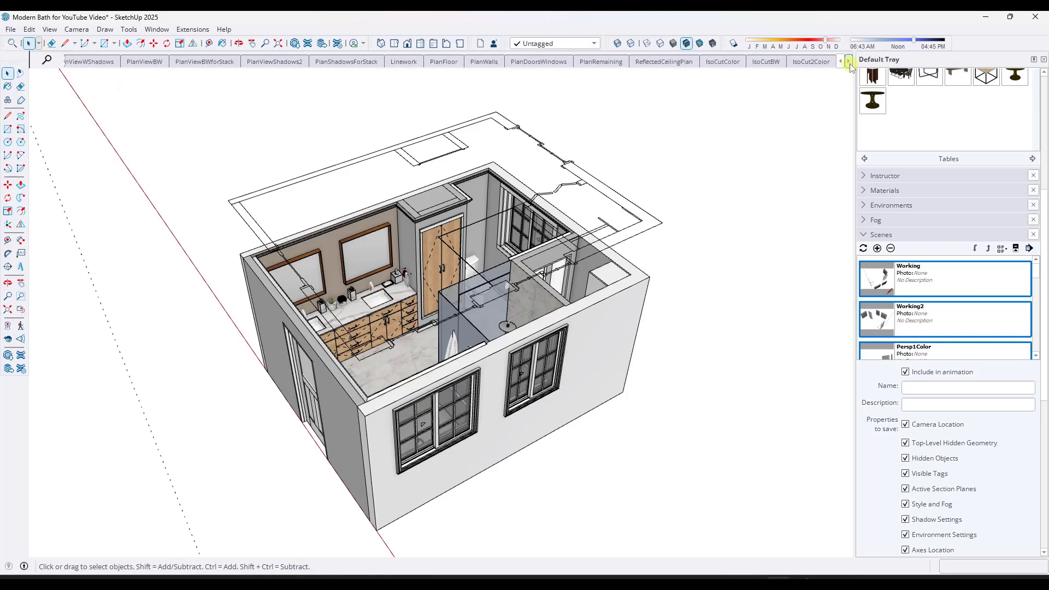
pyautogui.click(848, 62)
pyautogui.click(840, 61)
pyautogui.click(841, 62)
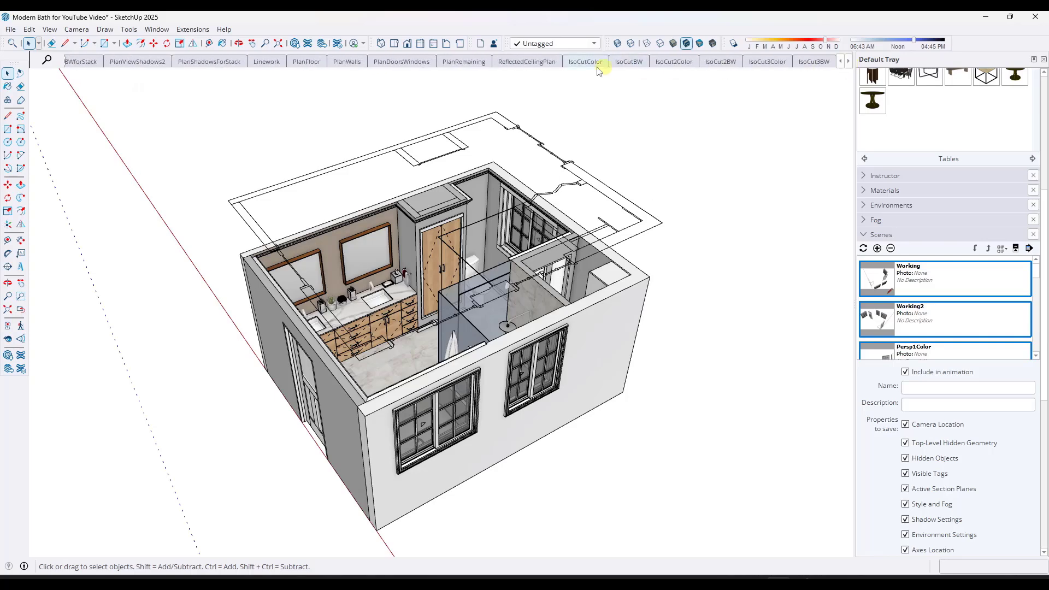
pyautogui.click(579, 62)
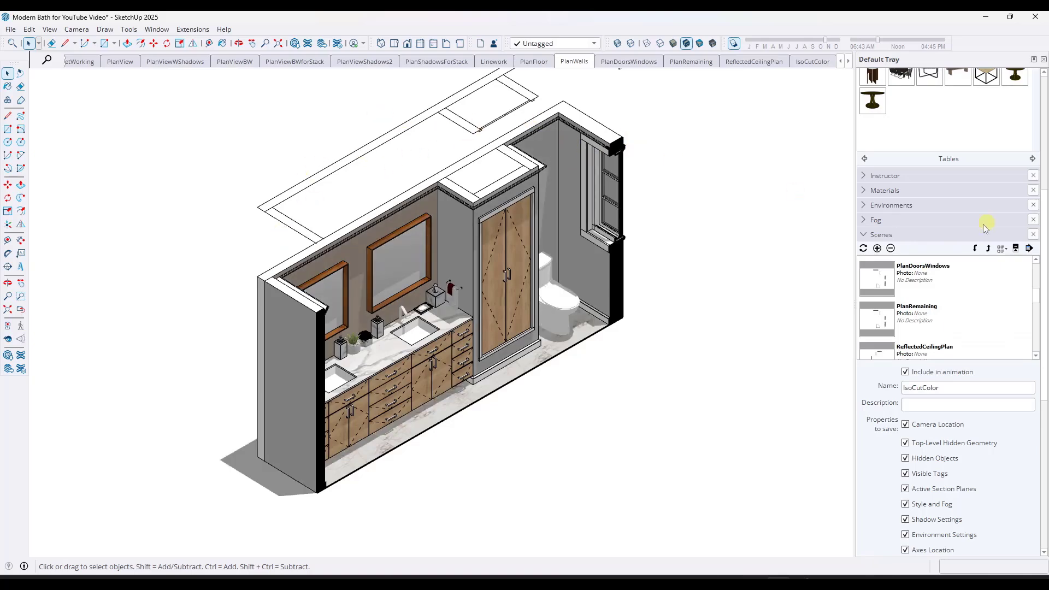
pyautogui.click(1014, 249)
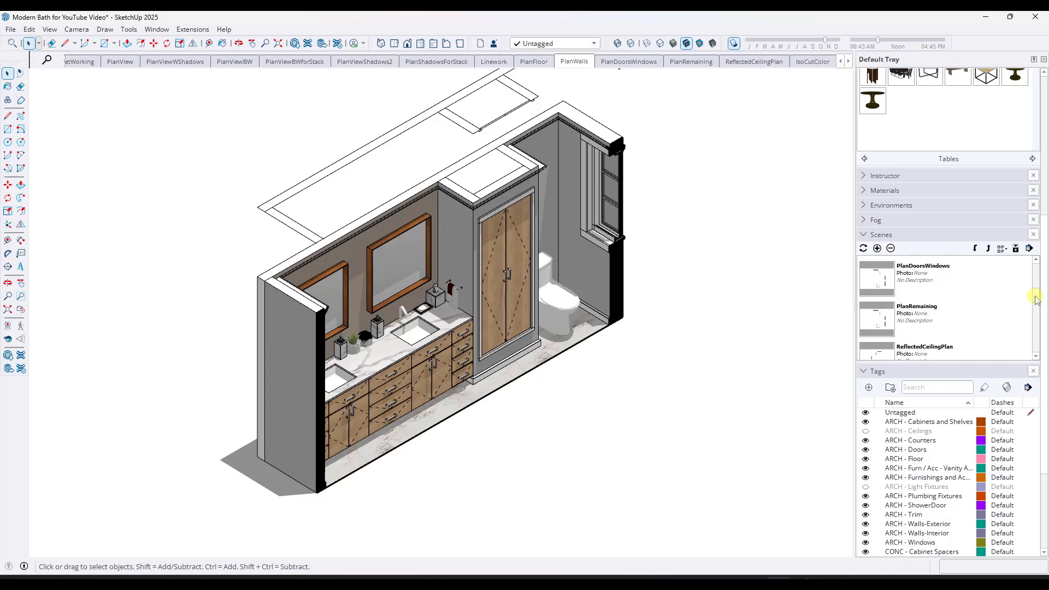
pyautogui.scroll(4, 934, 276)
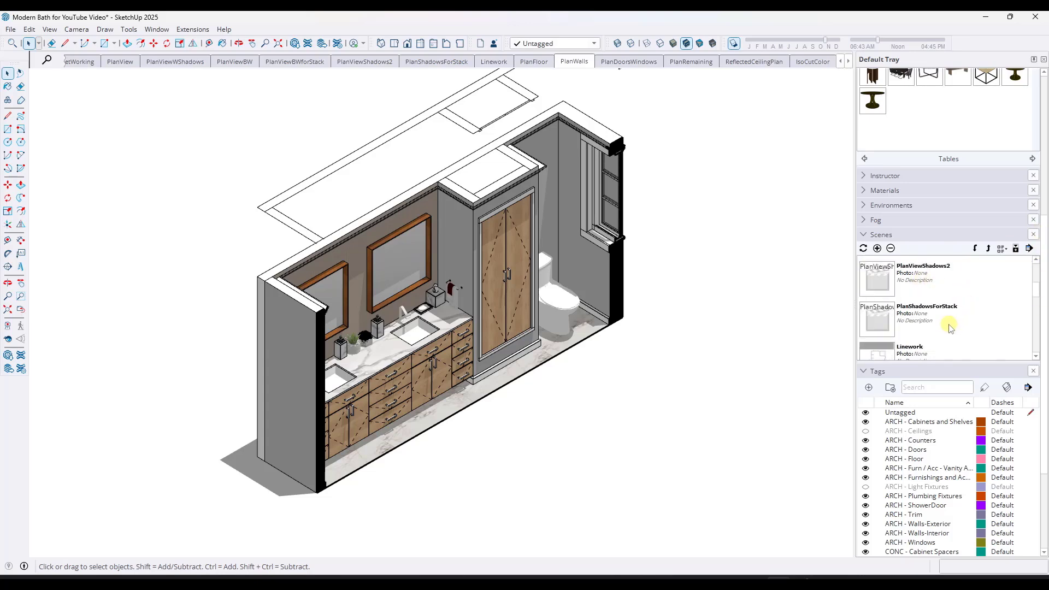
pyautogui.scroll(-8, 948, 326)
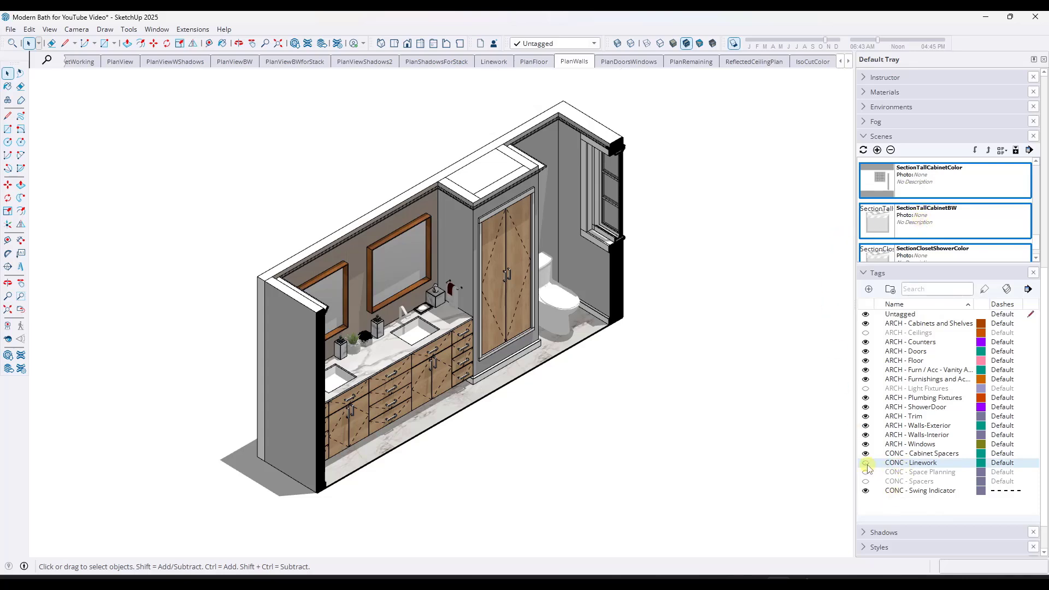
# - Apply Tags To Scenes so CONC - Linework stays hidden in the selected scenes
pyautogui.rightClick(898, 463)
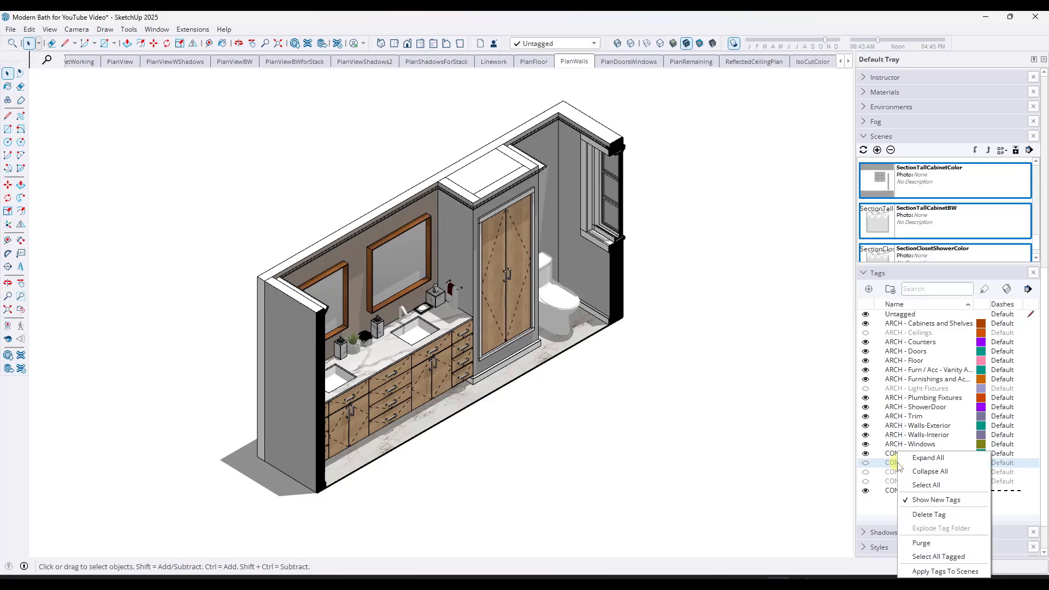
pyautogui.click(932, 571)
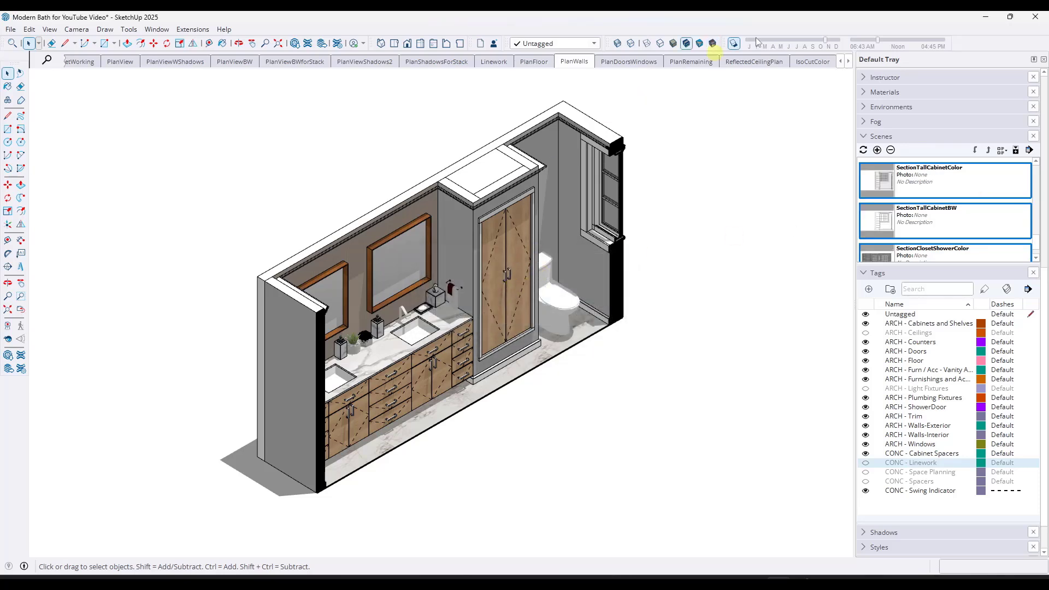
# - Return to the first scene tabs and open Working, then Working2, now without linework
pyautogui.click(841, 62)
pyautogui.click(842, 62)
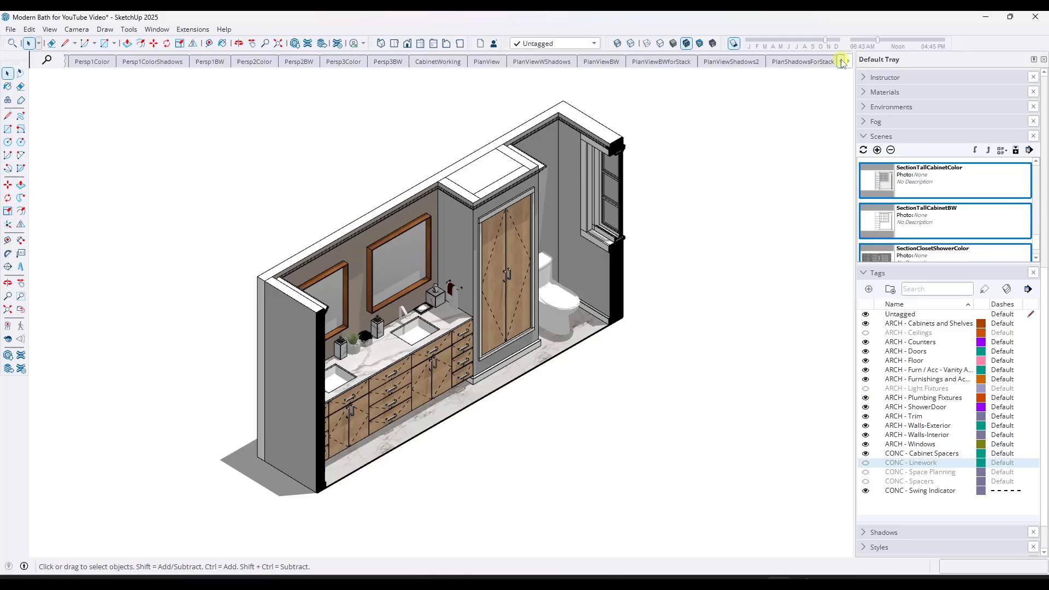
pyautogui.click(842, 62)
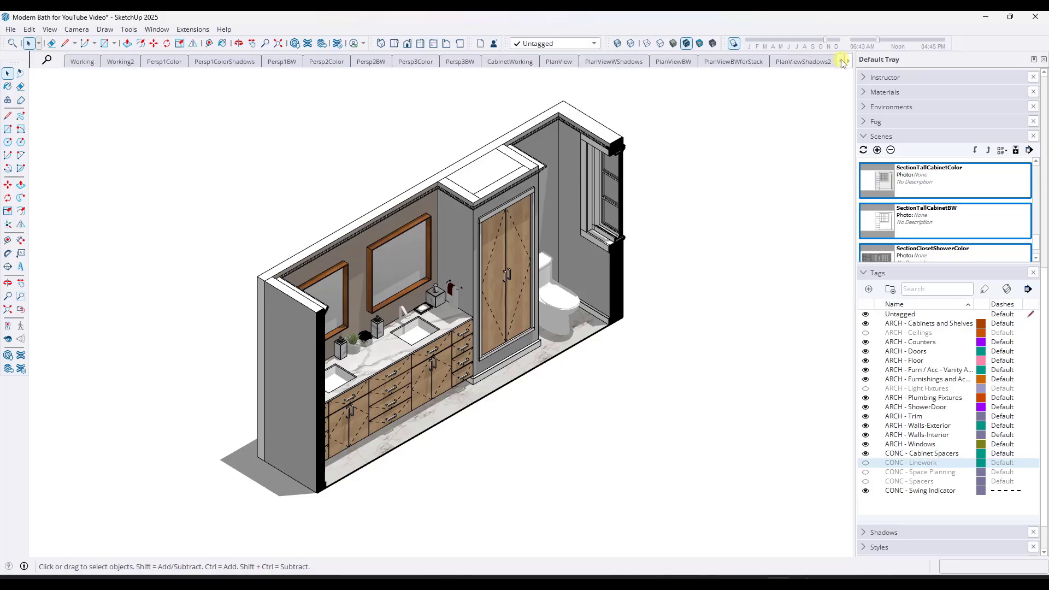
pyautogui.click(82, 62)
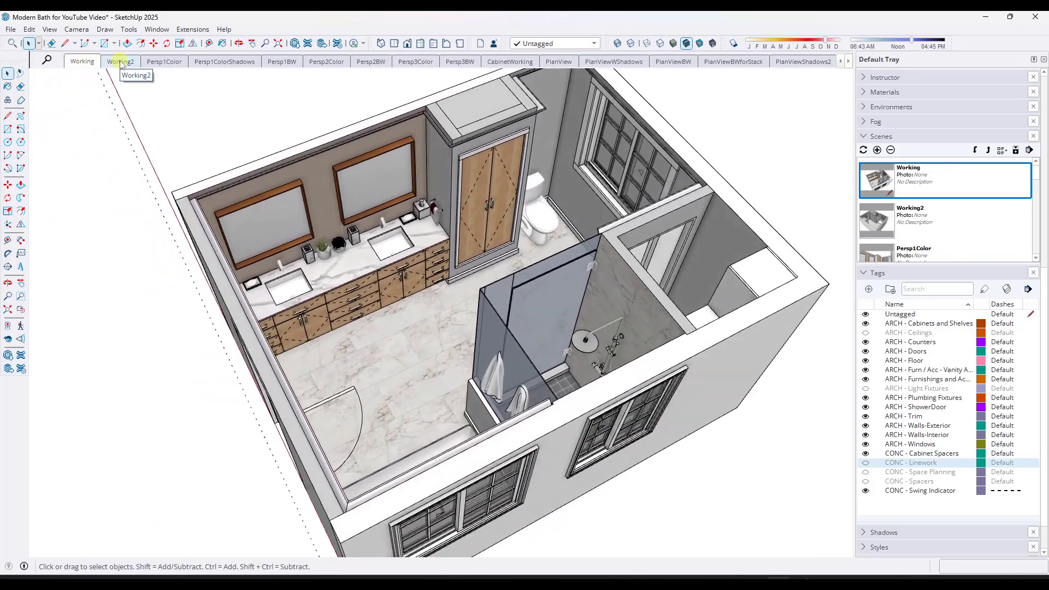
pyautogui.click(121, 62)
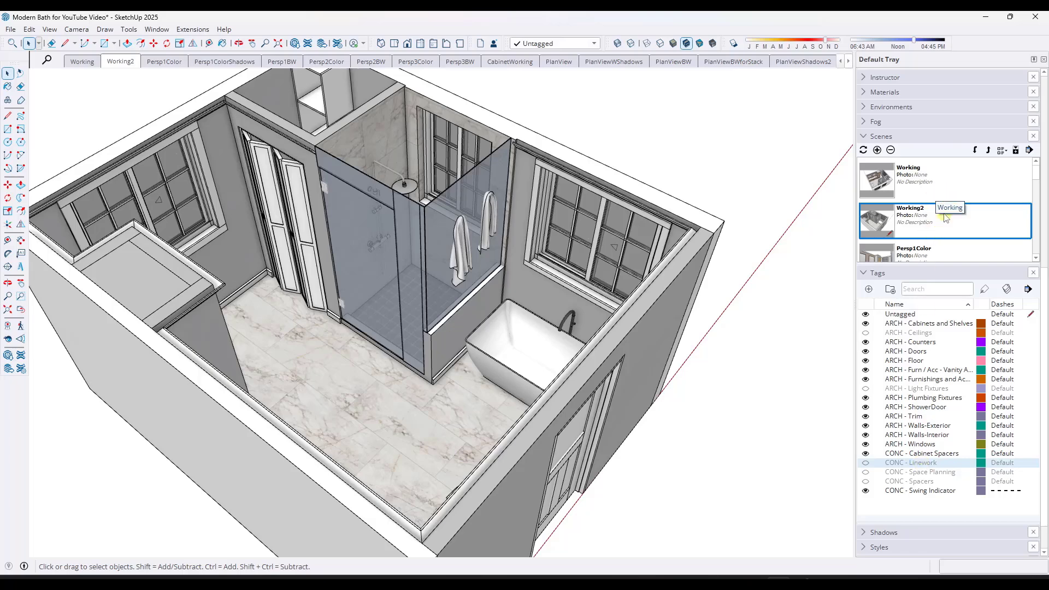
# - Select the Elev1ColorAcc scene in the Scenes list
pyautogui.scroll(-4, 946, 216)
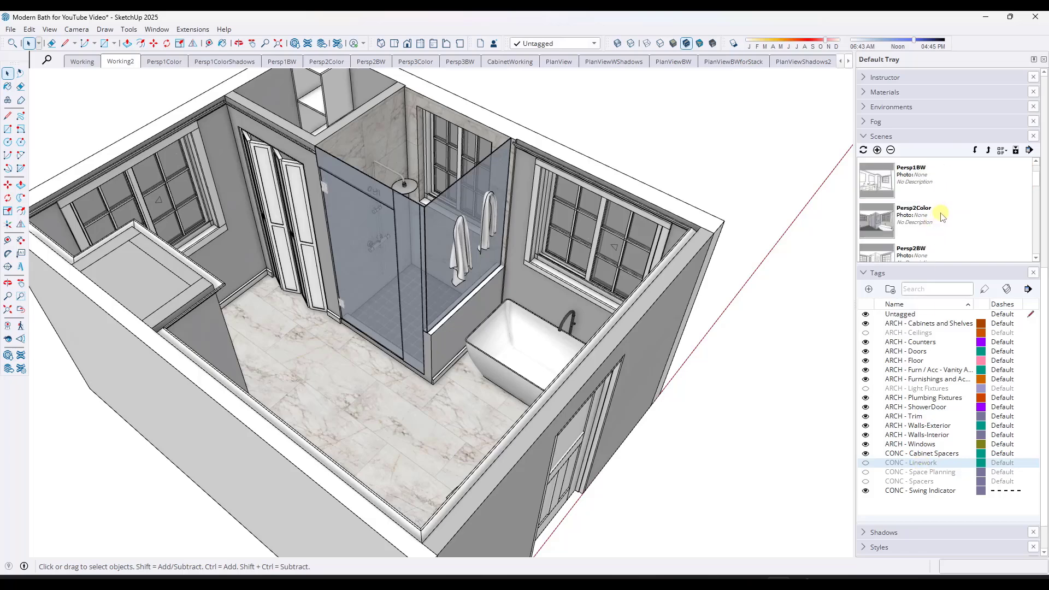
pyautogui.scroll(6, 941, 216)
pyautogui.click(911, 248)
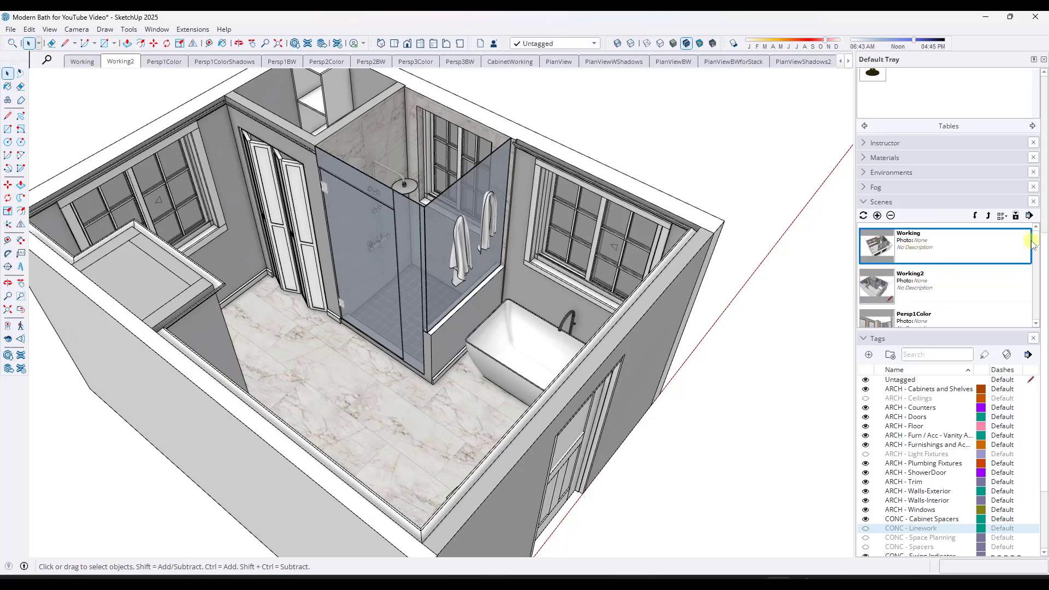
pyautogui.moveTo(1036, 248); pyautogui.dragTo(1036, 285)
pyautogui.scroll(-2, 914, 241)
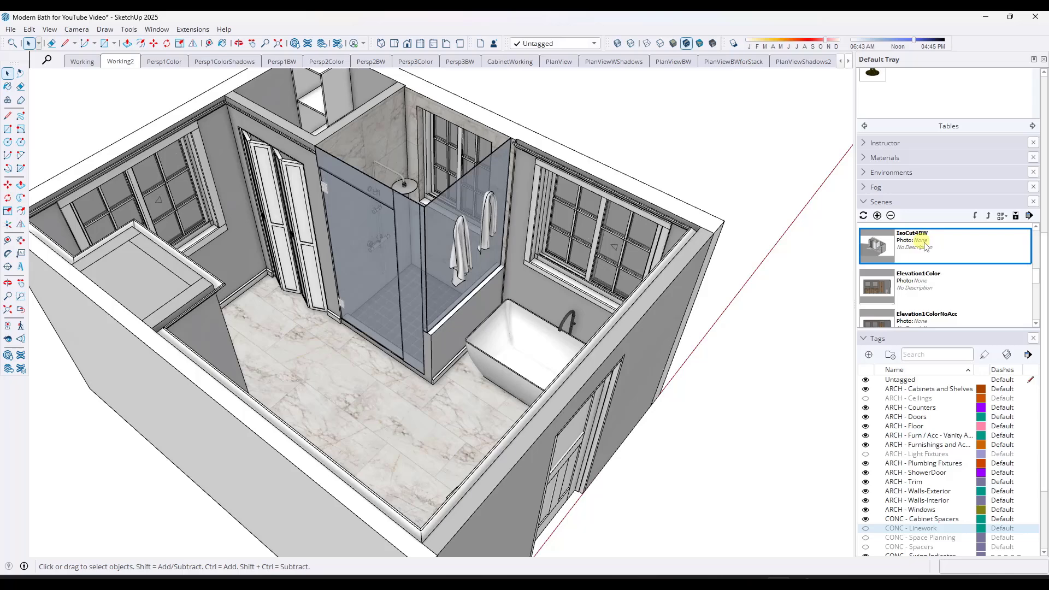
pyautogui.click(922, 277)
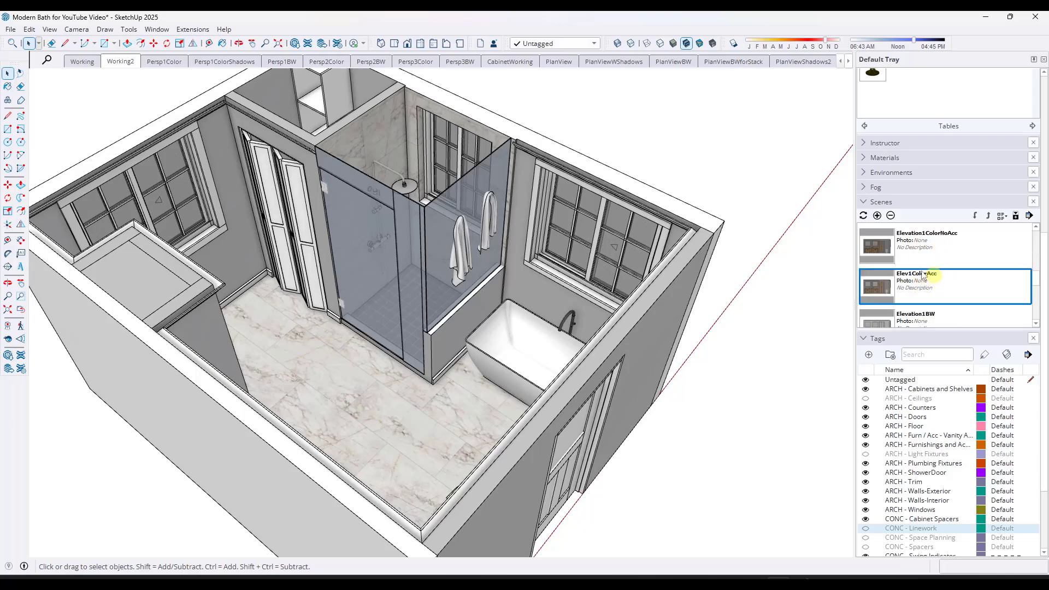
pyautogui.press('Delete')
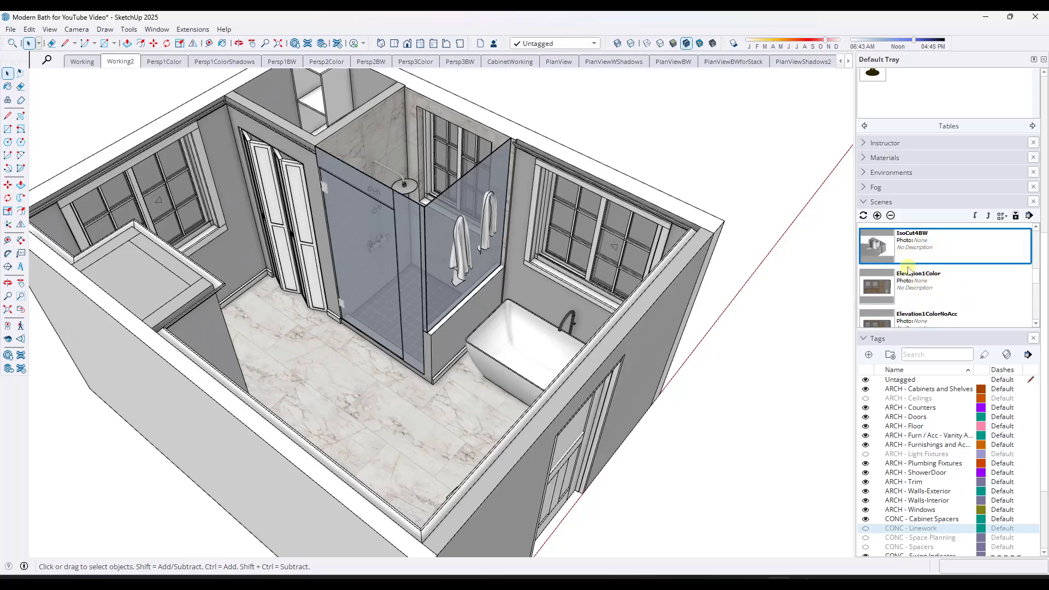
pyautogui.scroll(-2, 907, 268)
pyautogui.click(928, 279)
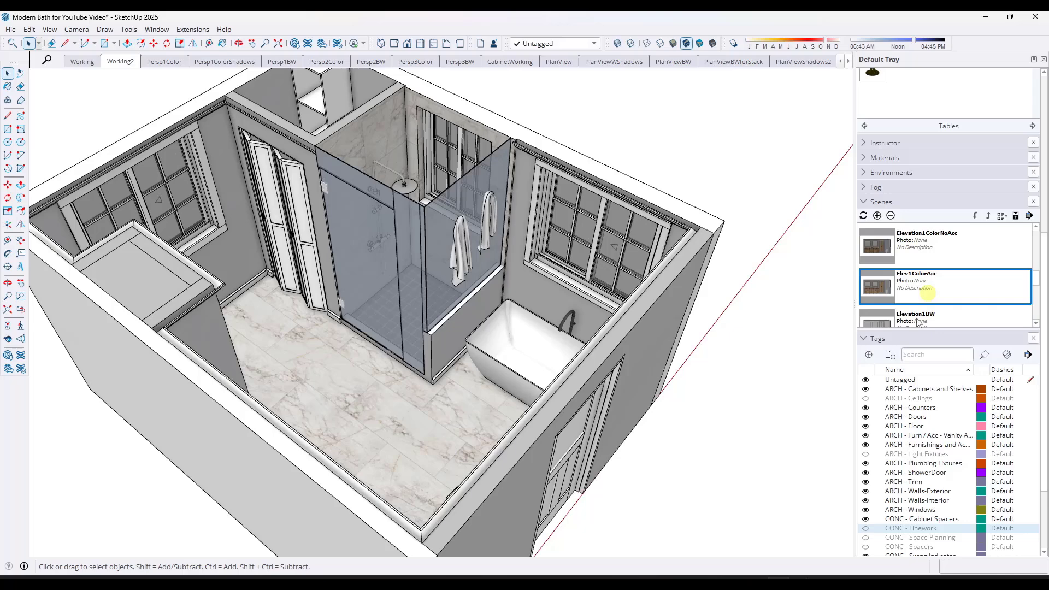
# - Make the CONC - Linework tag visible again
pyautogui.click(865, 528)
pyautogui.rightClick(894, 530)
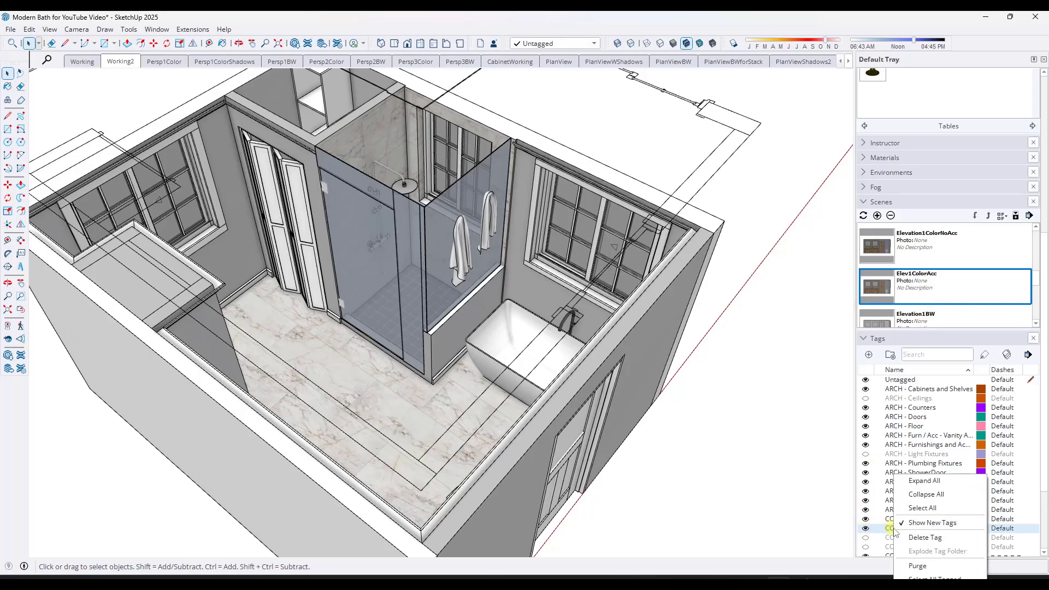
pyautogui.press('Escape')
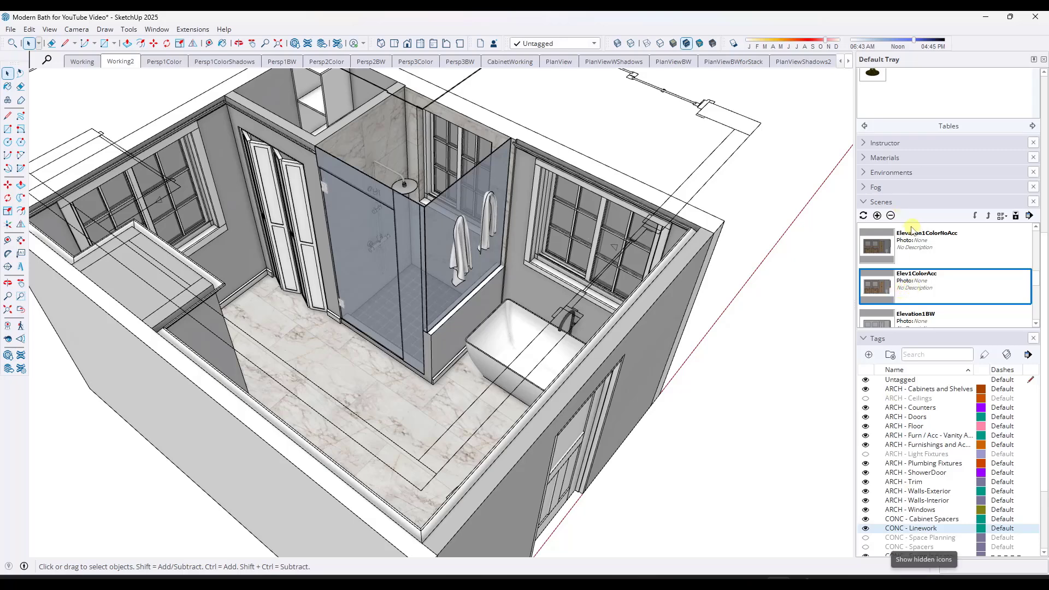
# - Switch through the IsoCut3Color, IsoCut4Color and IsoCut4BW scenes, ending on IsoCut4Color
pyautogui.click(847, 62)
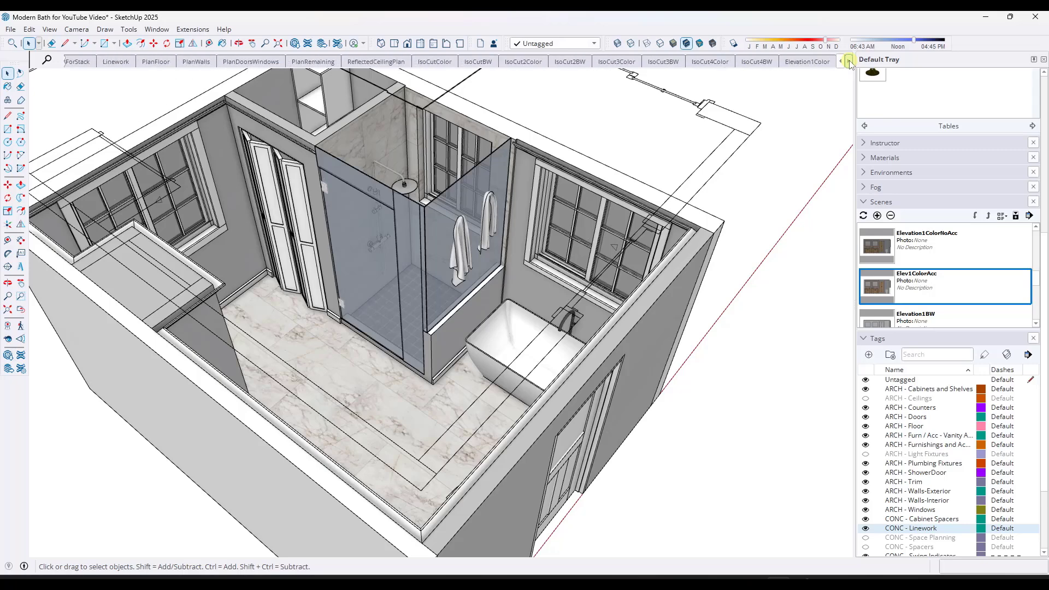
pyautogui.click(680, 61)
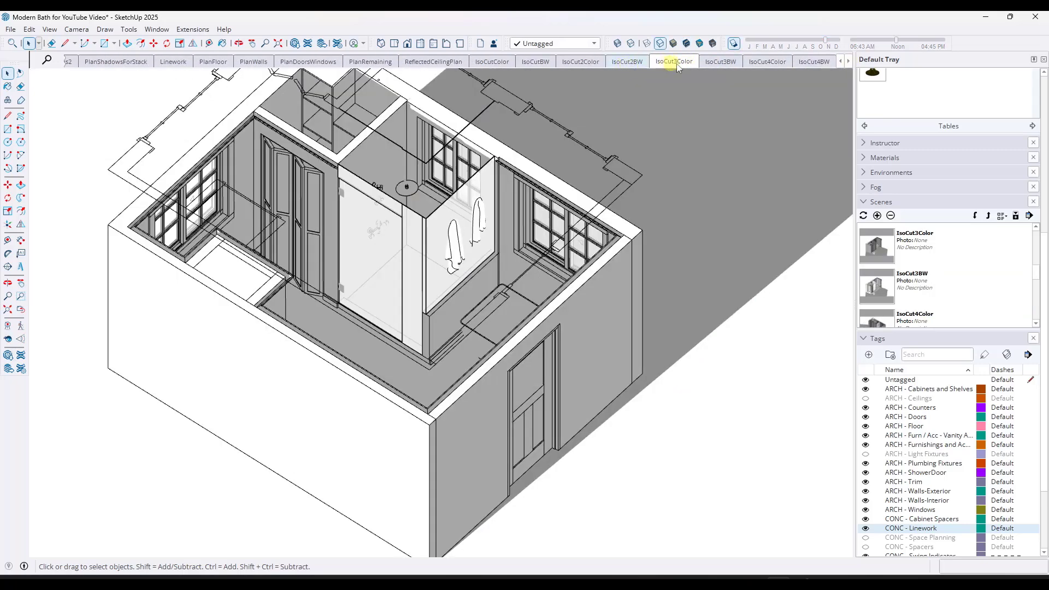
pyautogui.click(768, 61)
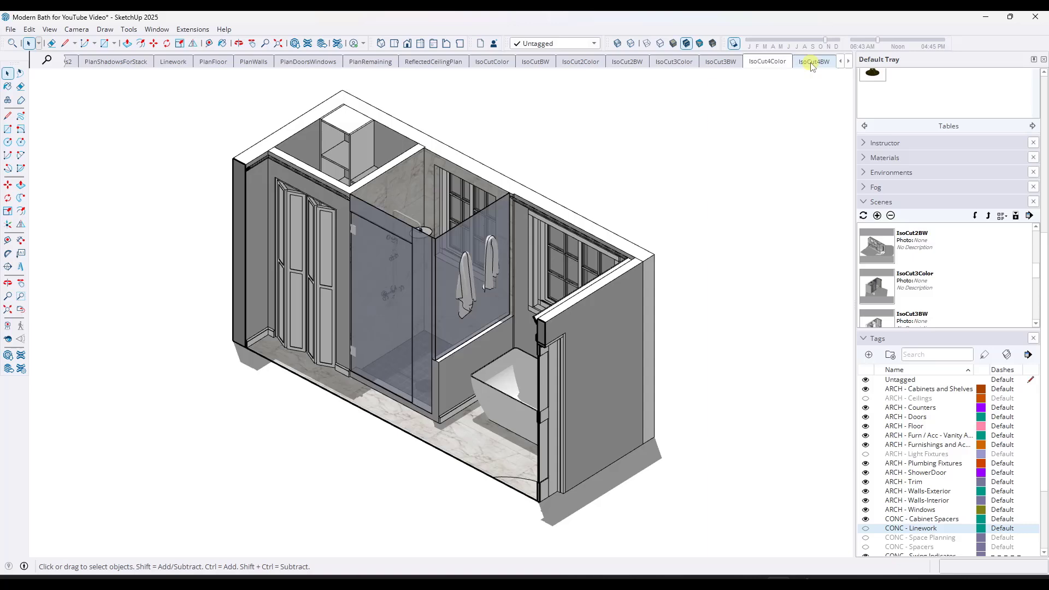
pyautogui.click(812, 65)
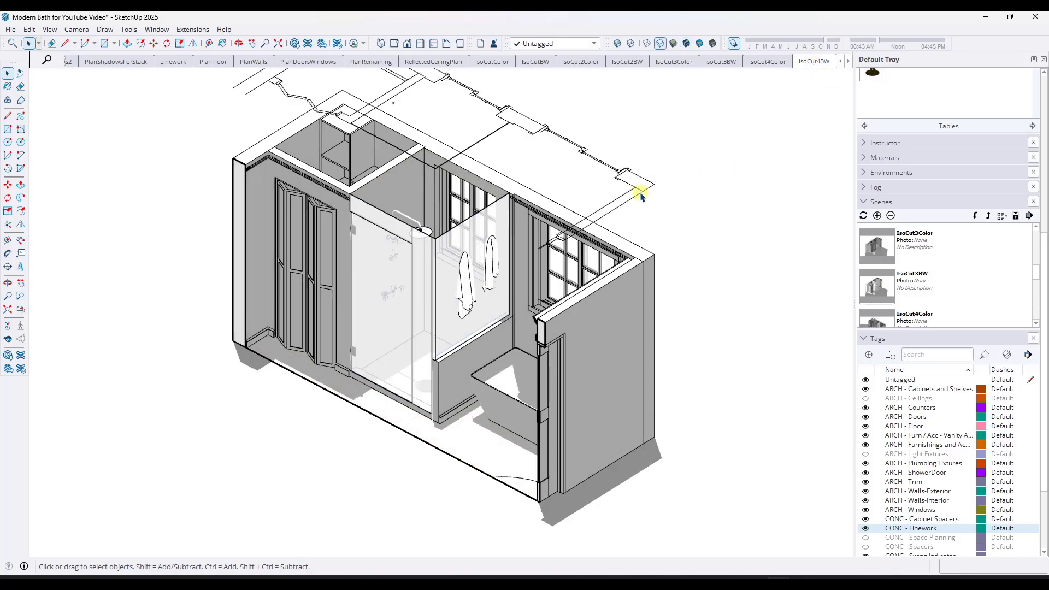
pyautogui.click(768, 62)
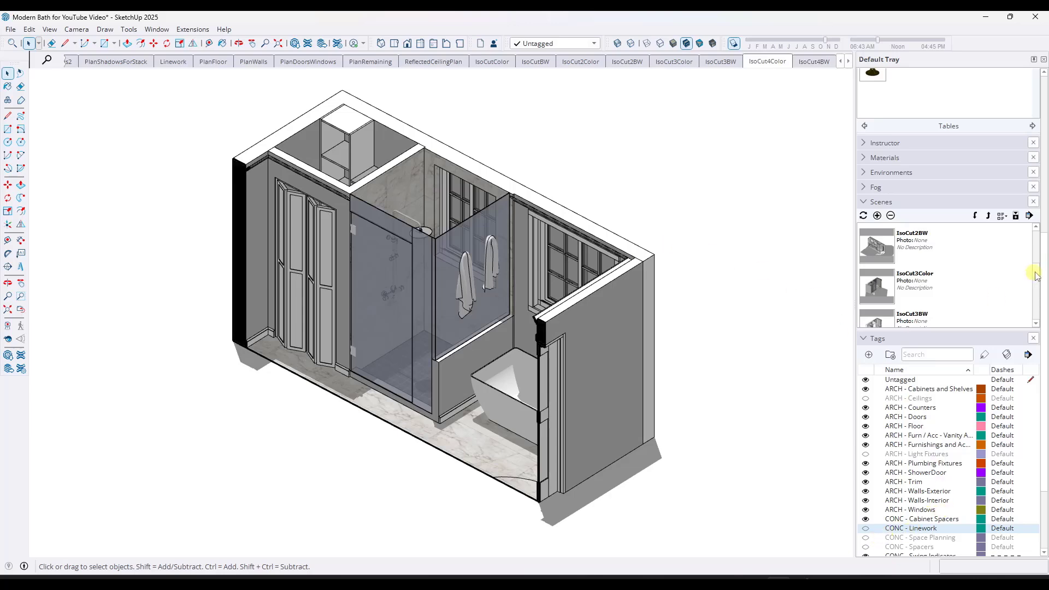
# - Select the IsoShower scene and apply the current tag visibility, with CONC - Linework hidden, to it
pyautogui.scroll(4, 1036, 275)
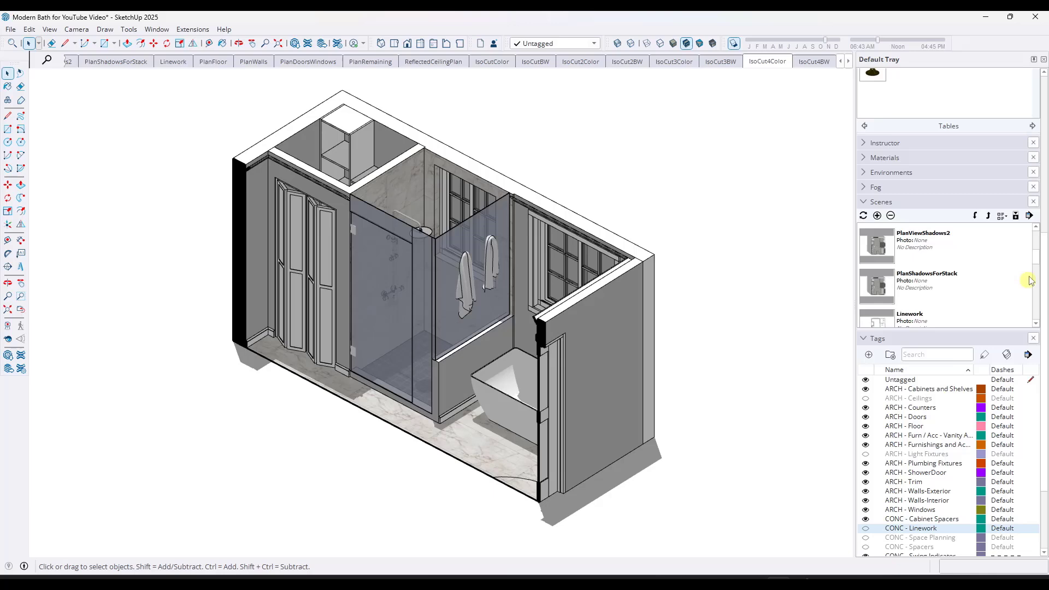
pyautogui.moveTo(1036, 258); pyautogui.dragTo(1043, 326)
pyautogui.click(927, 247)
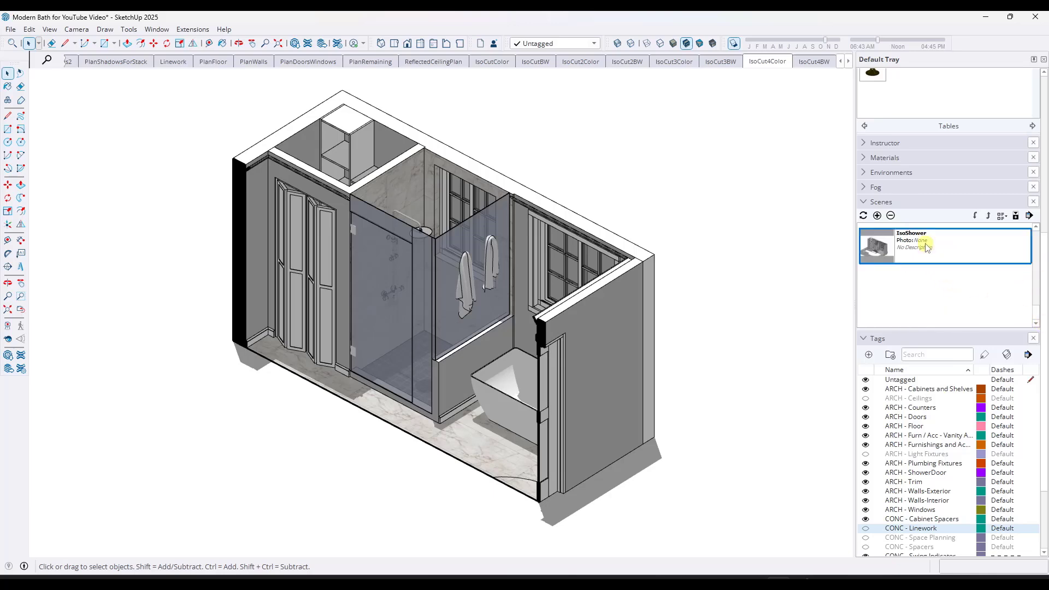
pyautogui.rightClick(910, 528)
pyautogui.click(928, 571)
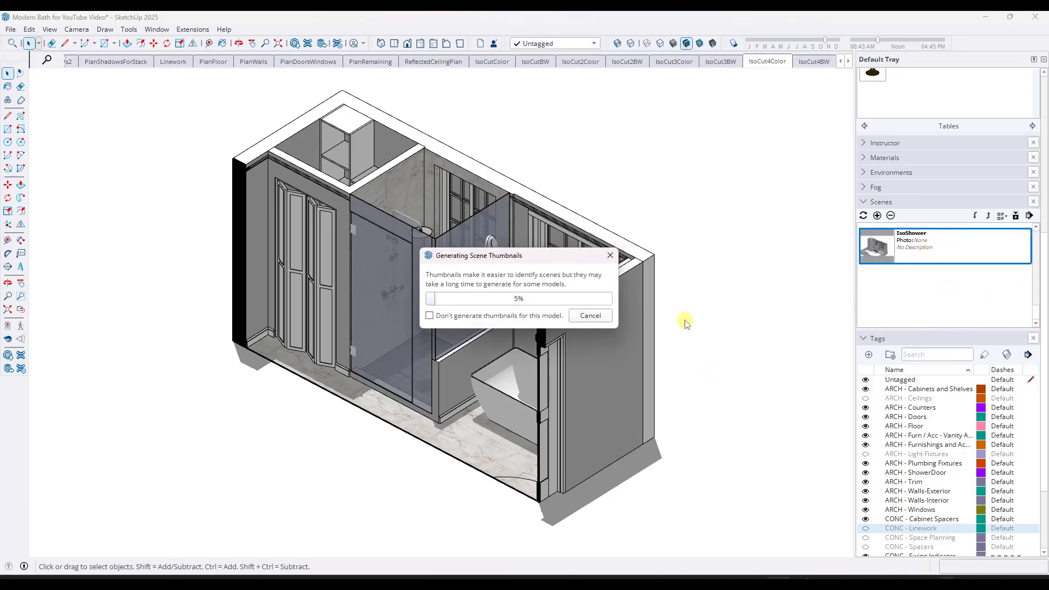